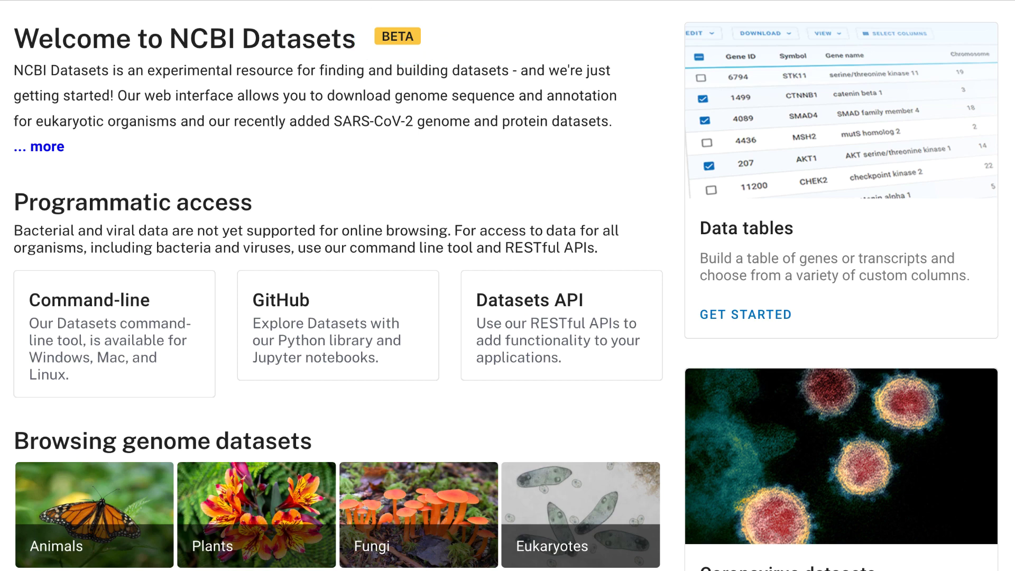
# Step: Scroll down the NCBI Datasets home page to reach the Genomes browser
pyautogui.scroll(-8, 508, 286)
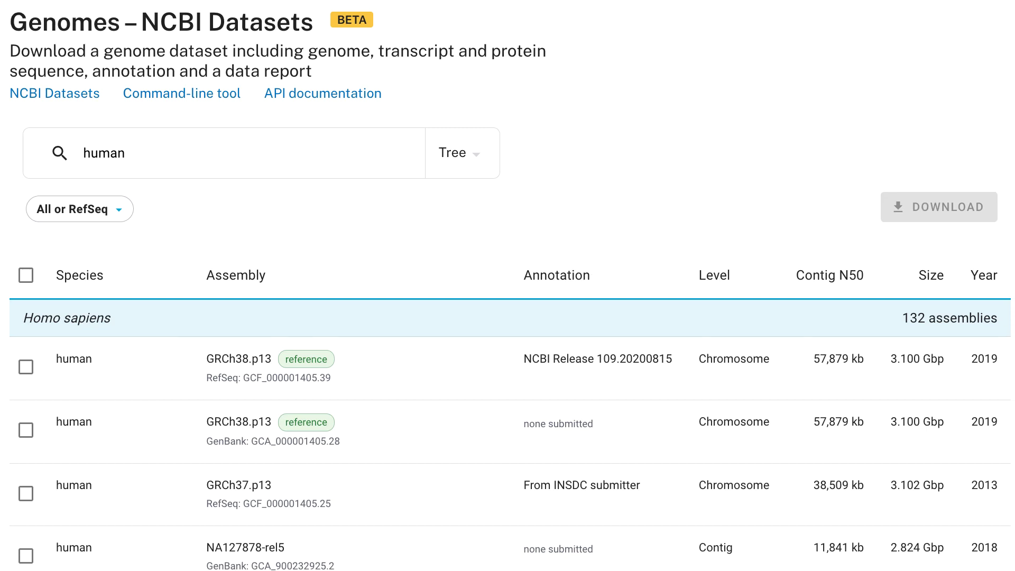
# Step: Download the GRCh38.p13 RefSeq genomic FASTA package as GRCh38_genomicFASTA and expand the unzipped folder
pyautogui.click(24, 370)
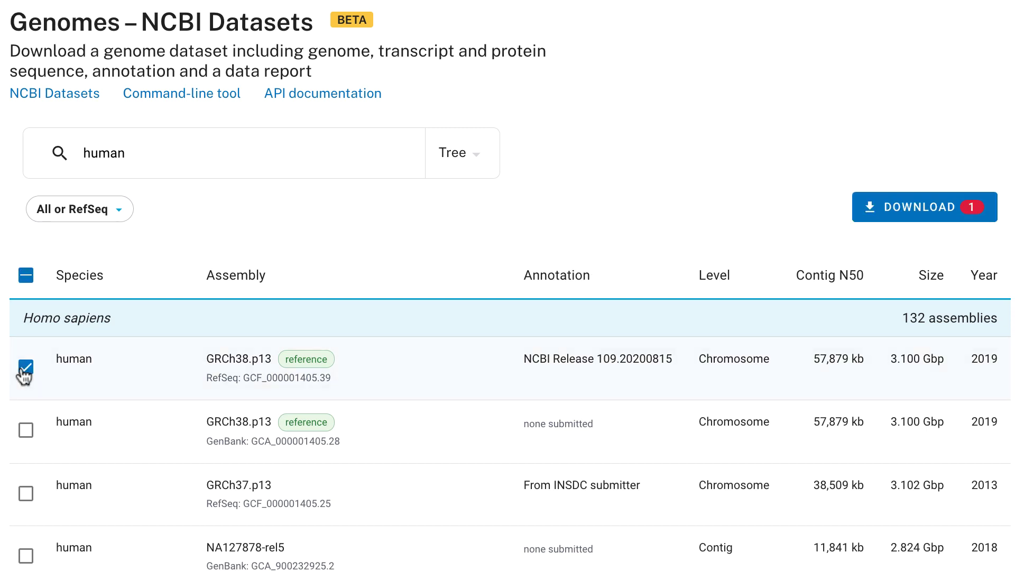
pyautogui.click(870, 213)
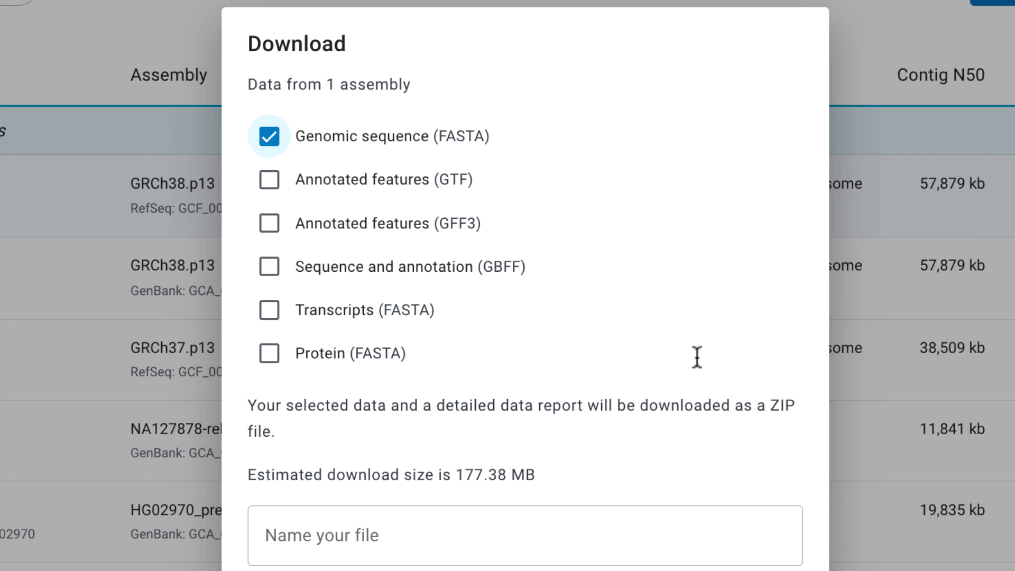
pyautogui.click(478, 537)
pyautogui.write('GRCh38_genomicFASTA')
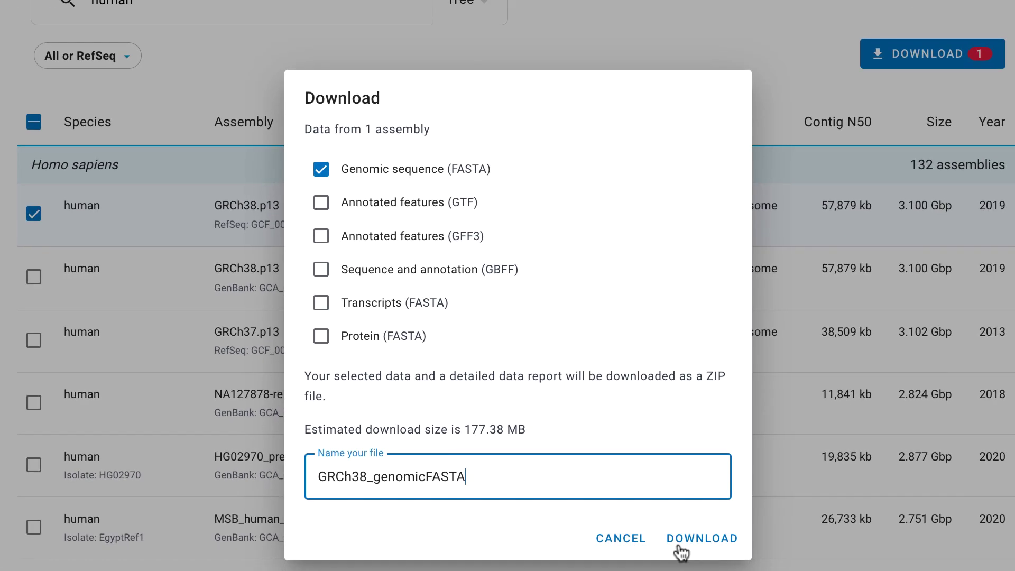
pyautogui.click(682, 539)
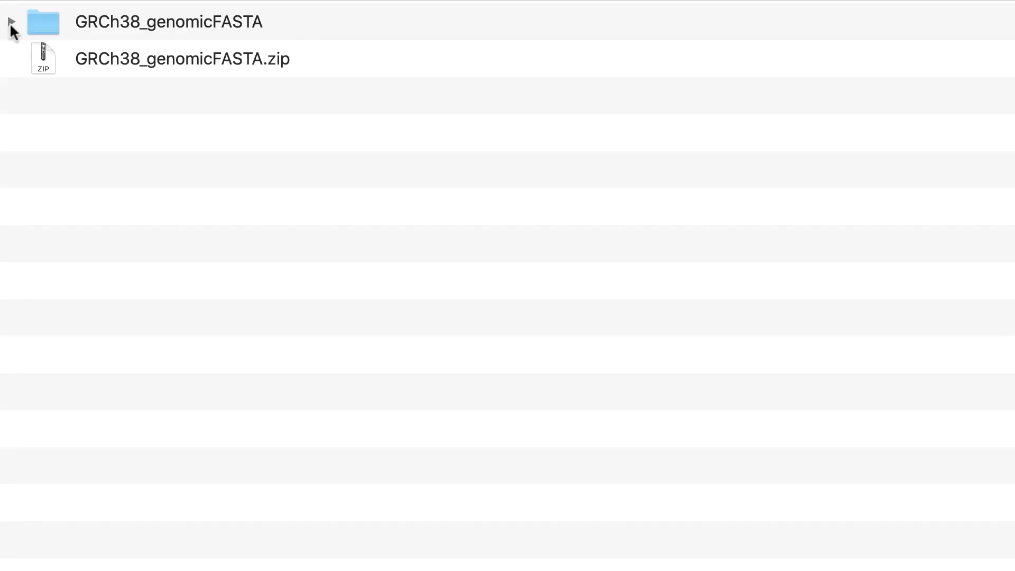
pyautogui.click(11, 22)
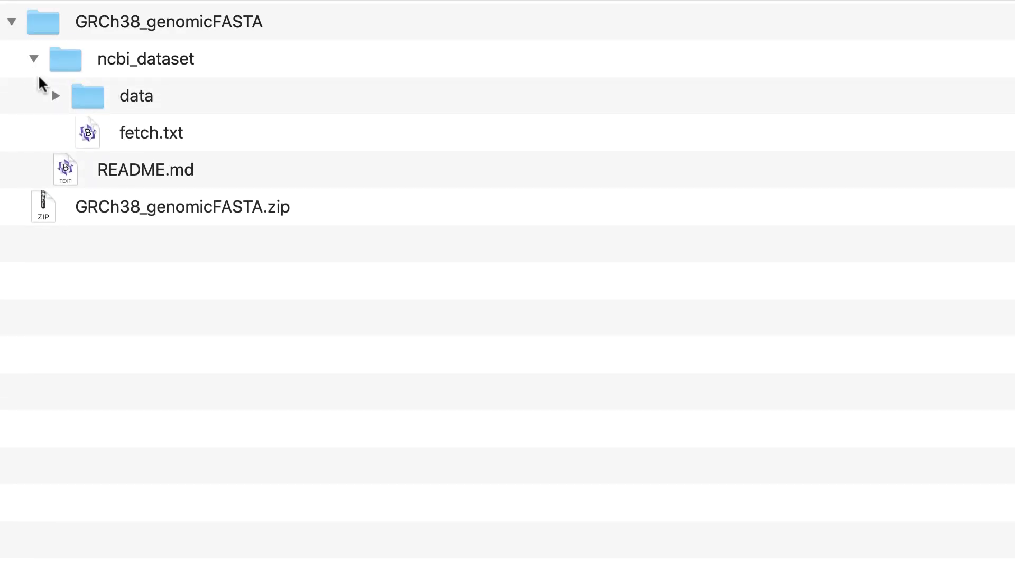
# Step: Expand the ncbi_dataset and GCF_000001405.39 folders and scroll through the chr*.fna files
pyautogui.click(55, 96)
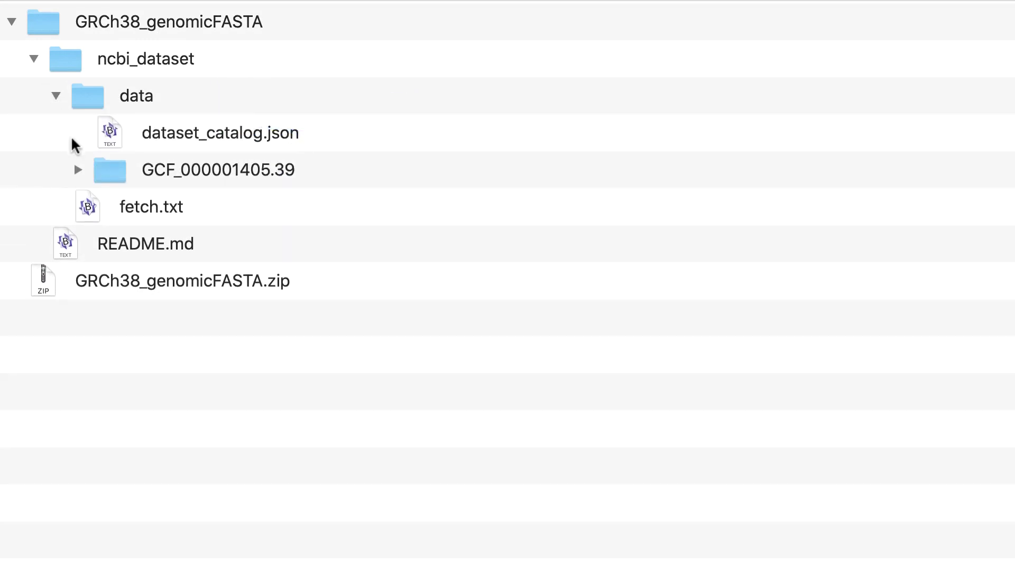
pyautogui.click(78, 170)
pyautogui.scroll(-10, 75, 168)
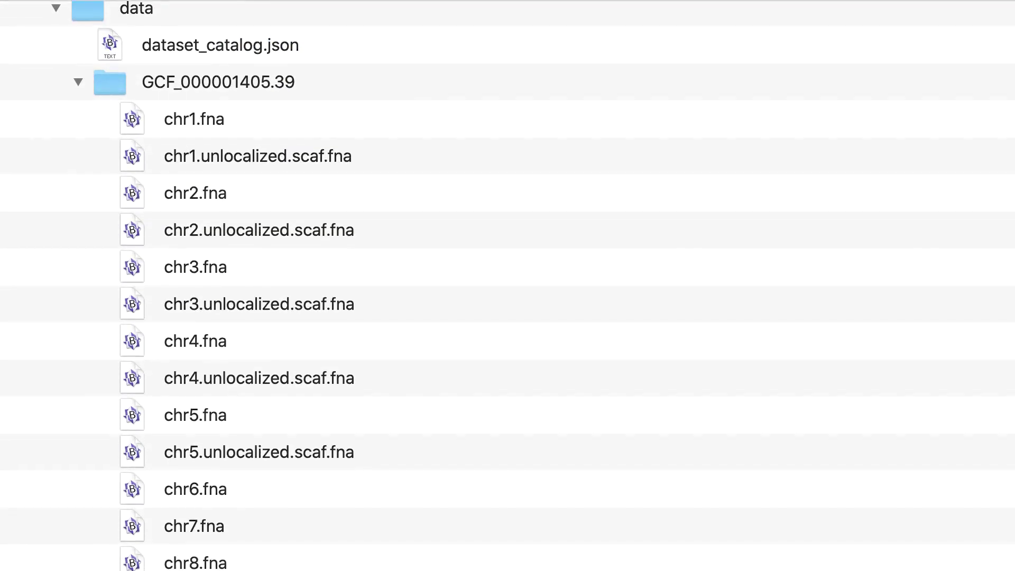
pyautogui.scroll(-15, 507, 285)
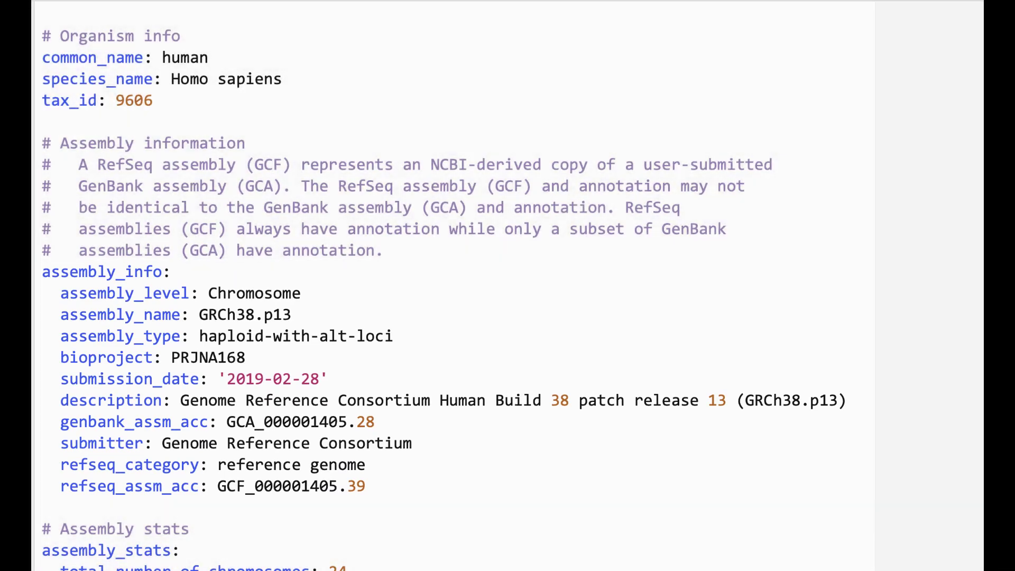
# Step: Scroll data_report.yaml down to the assembly_stats and annotation_info sections
pyautogui.scroll(-6, 507, 285)
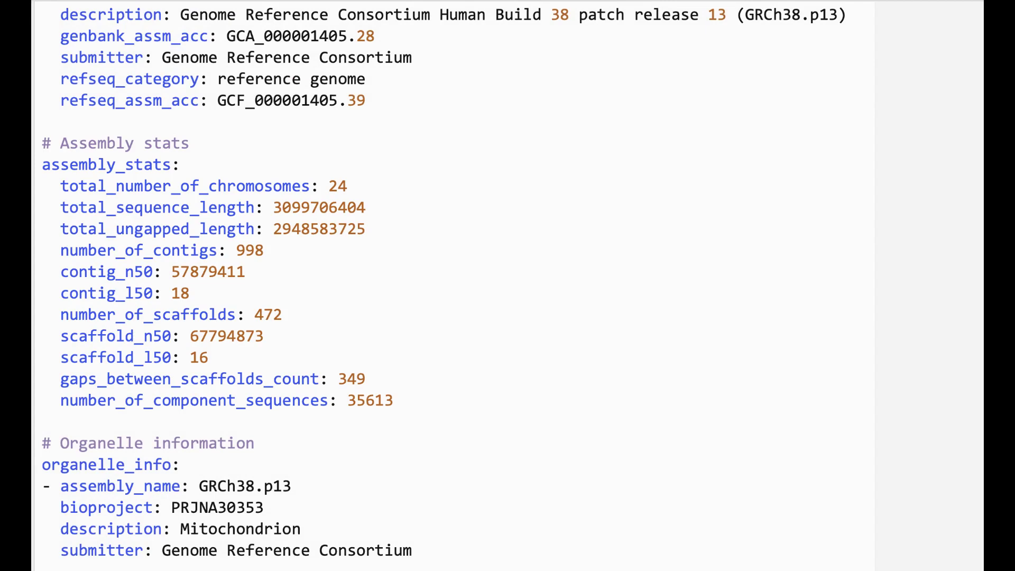
pyautogui.scroll(-5, 508, 286)
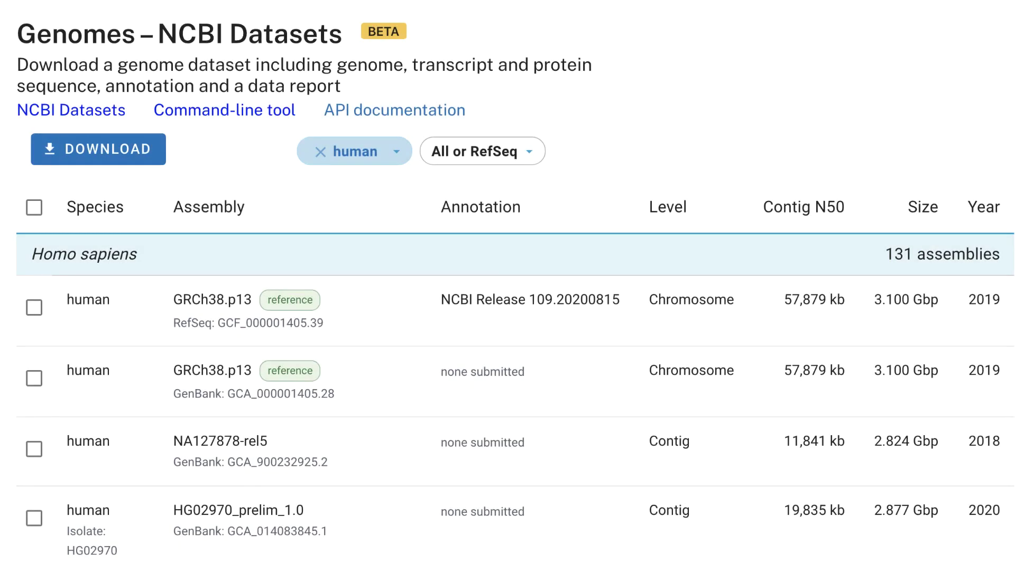
# Step: Replace the human taxonomy filter with lizards, choosing Lepidosauria
pyautogui.scroll(-10, 507, 286)
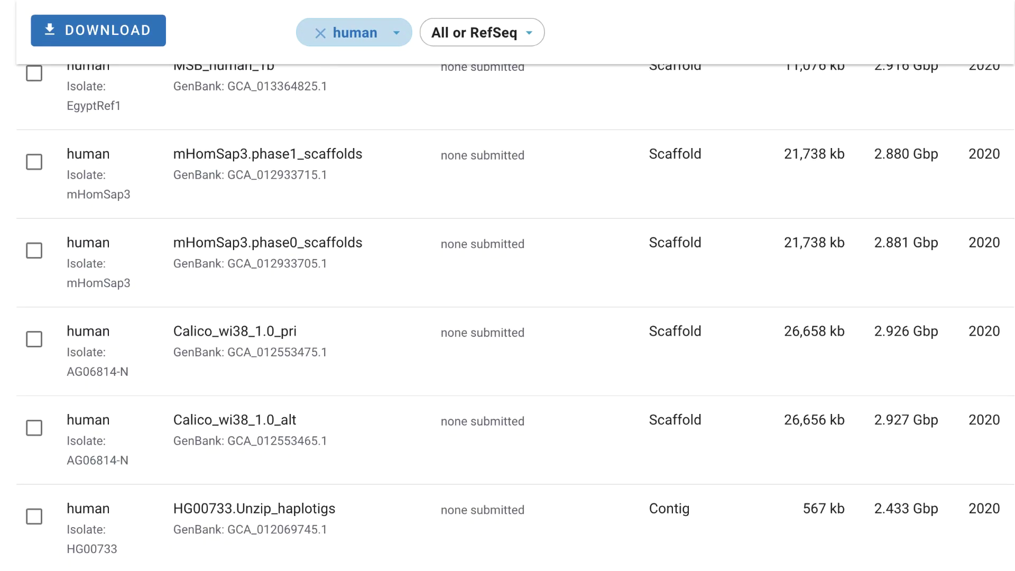
pyautogui.scroll(10, 508, 285)
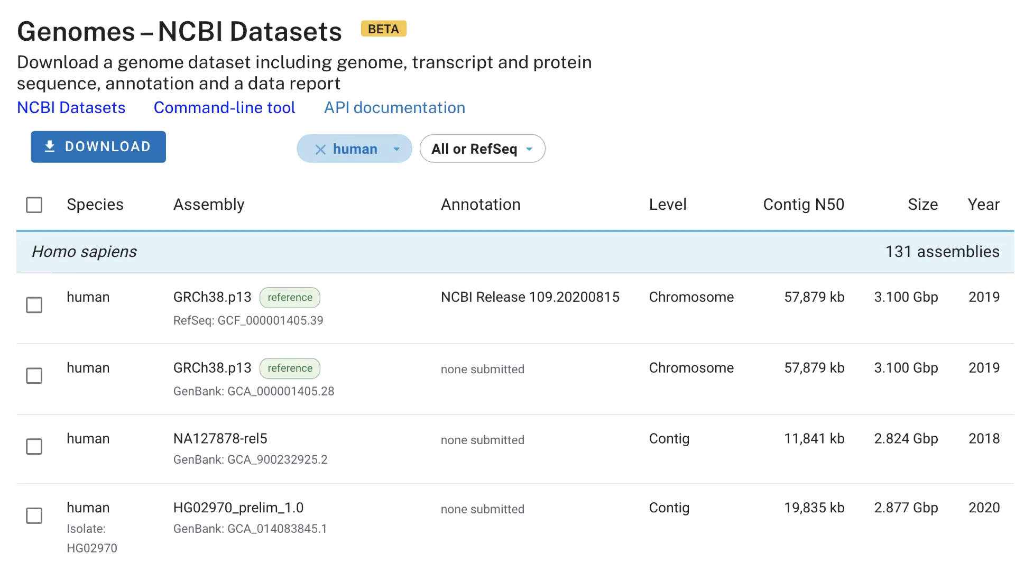
pyautogui.click(394, 154)
pyautogui.moveTo(473, 261); pyautogui.dragTo(335, 259)
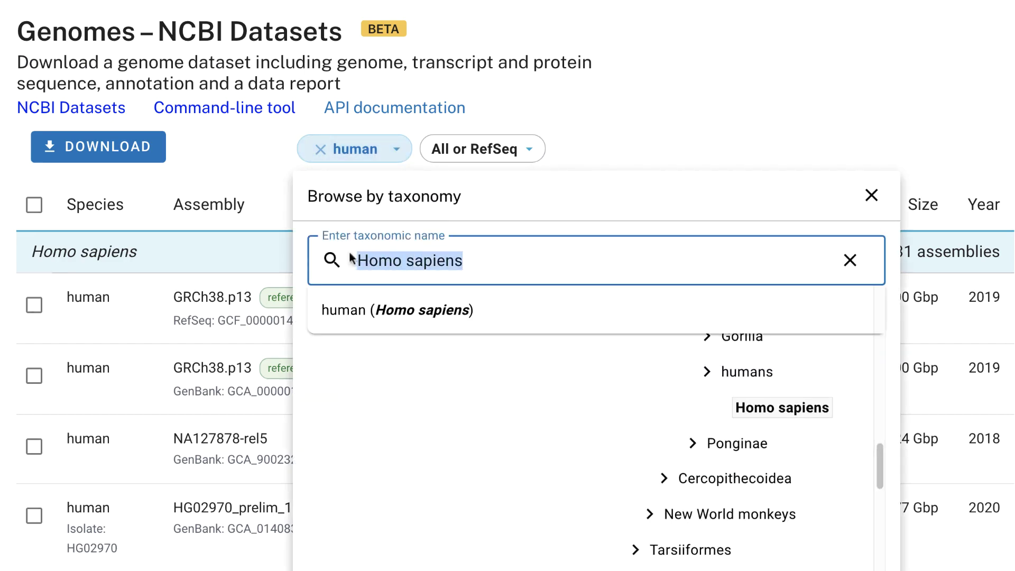
pyautogui.write('lizards')
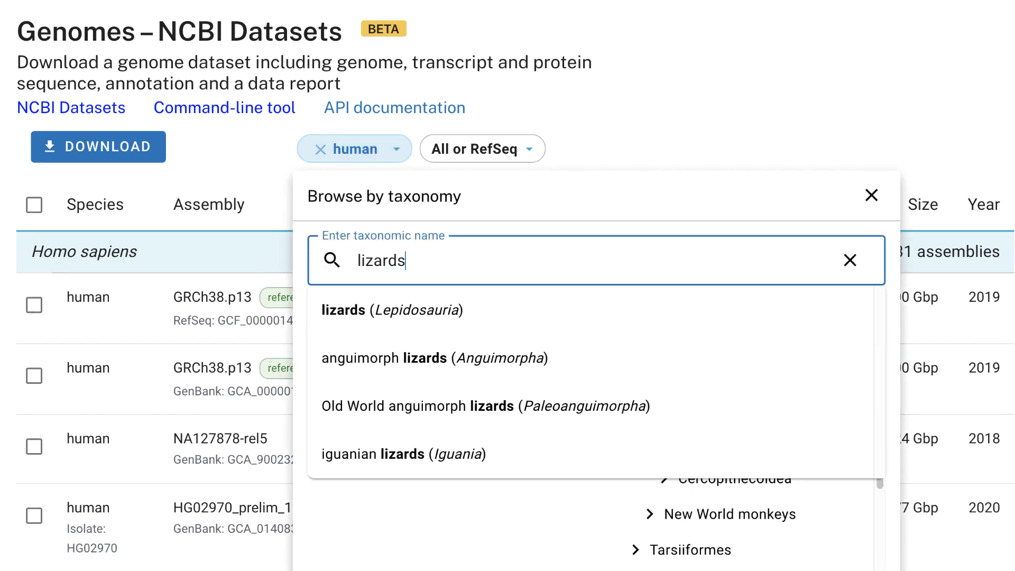
pyautogui.click(313, 315)
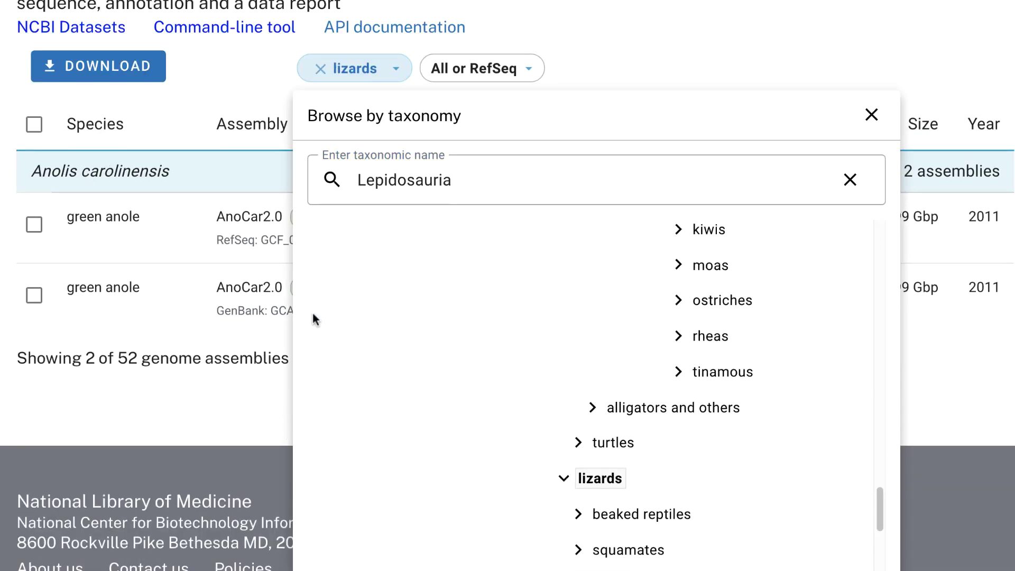
# Step: Expand the squamates and Bifurcata branches of the taxonomy tree, then close the browser
pyautogui.moveTo(878, 509); pyautogui.dragTo(880, 534)
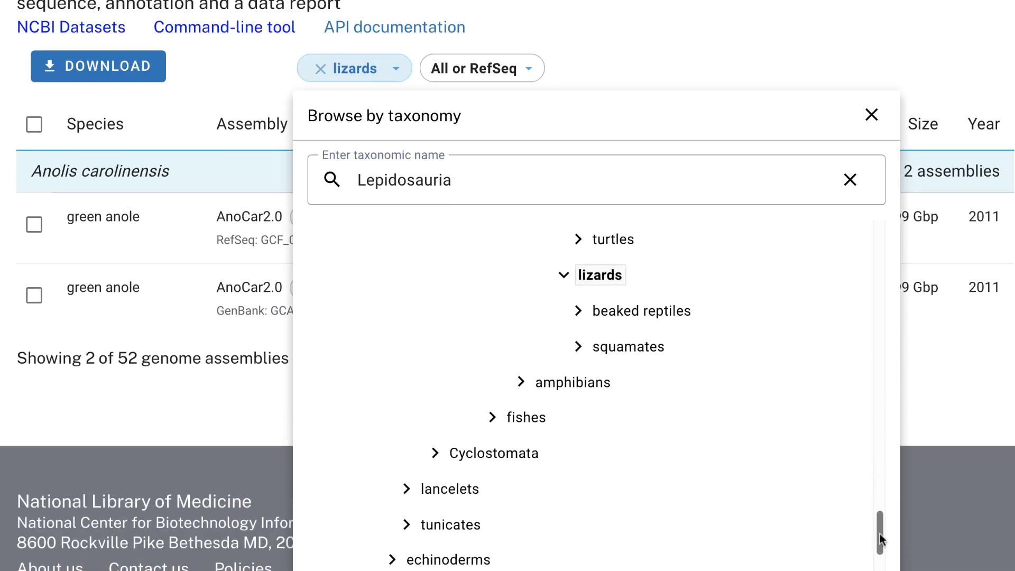
pyautogui.click(578, 347)
pyautogui.click(590, 382)
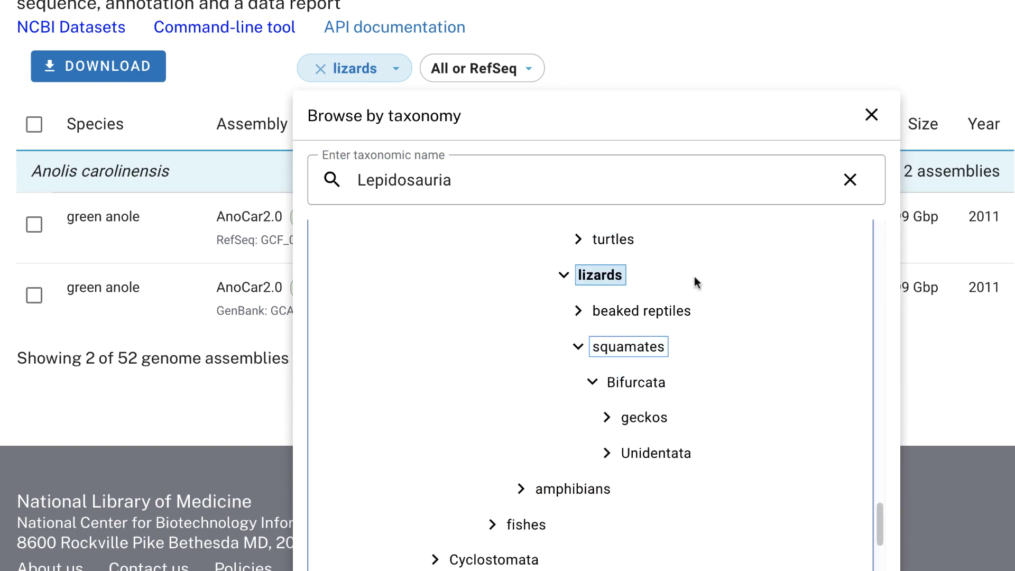
pyautogui.click(871, 115)
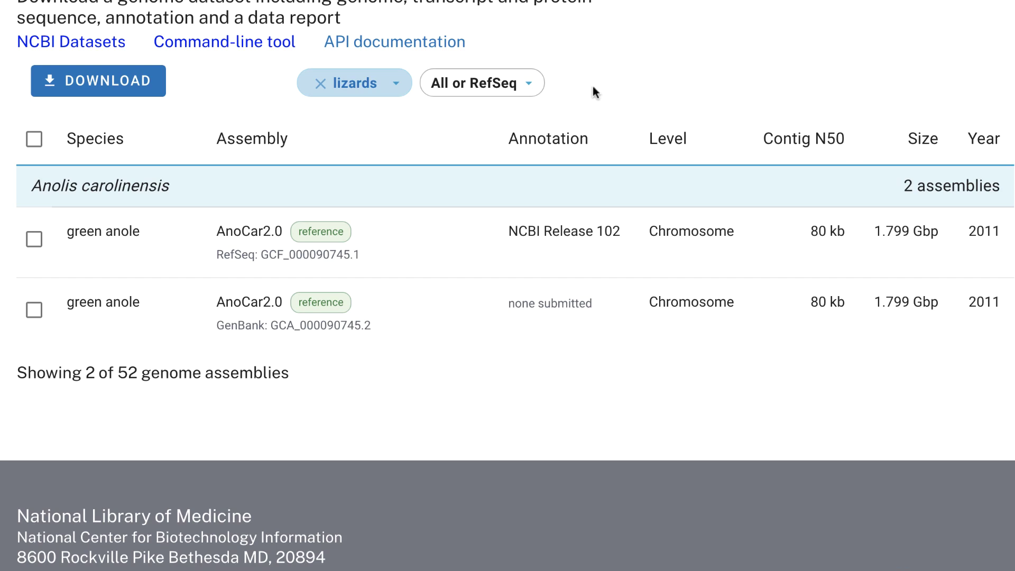
pyautogui.click(532, 85)
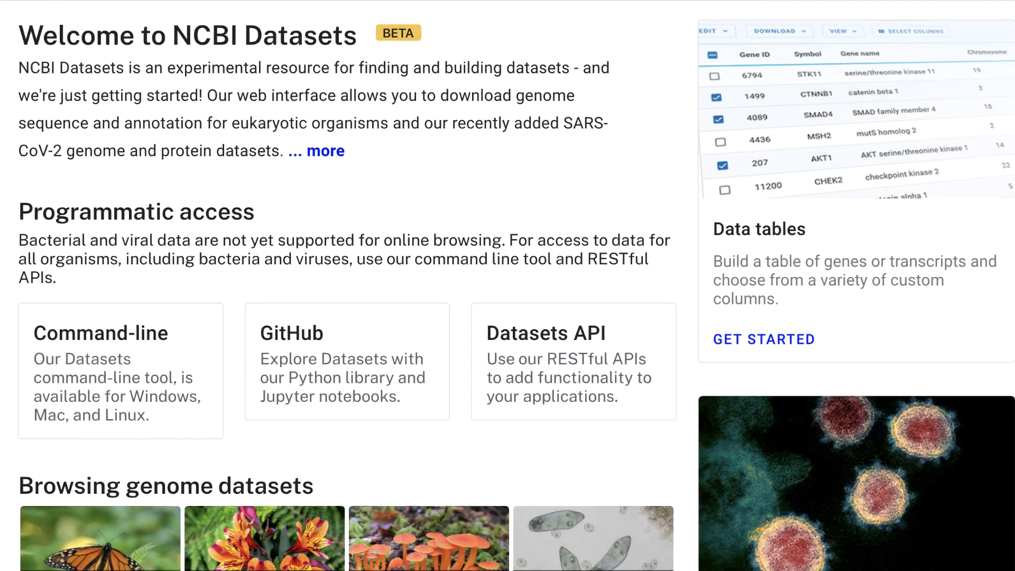
# Step: Open the Command-line getting-started page and scroll to the Linux/Mac curl download commands
pyautogui.click(204, 436)
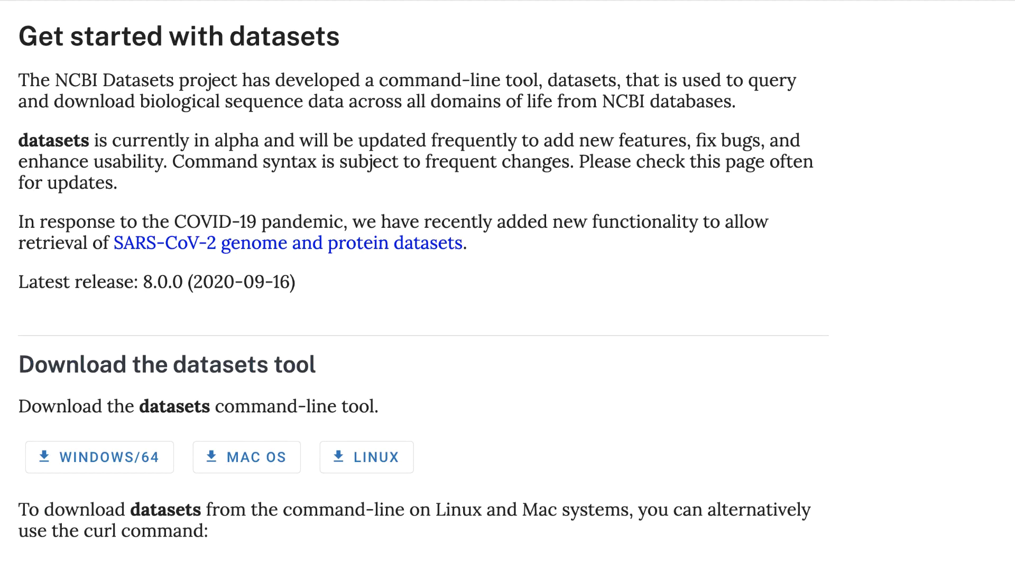
pyautogui.scroll(-5, 423, 285)
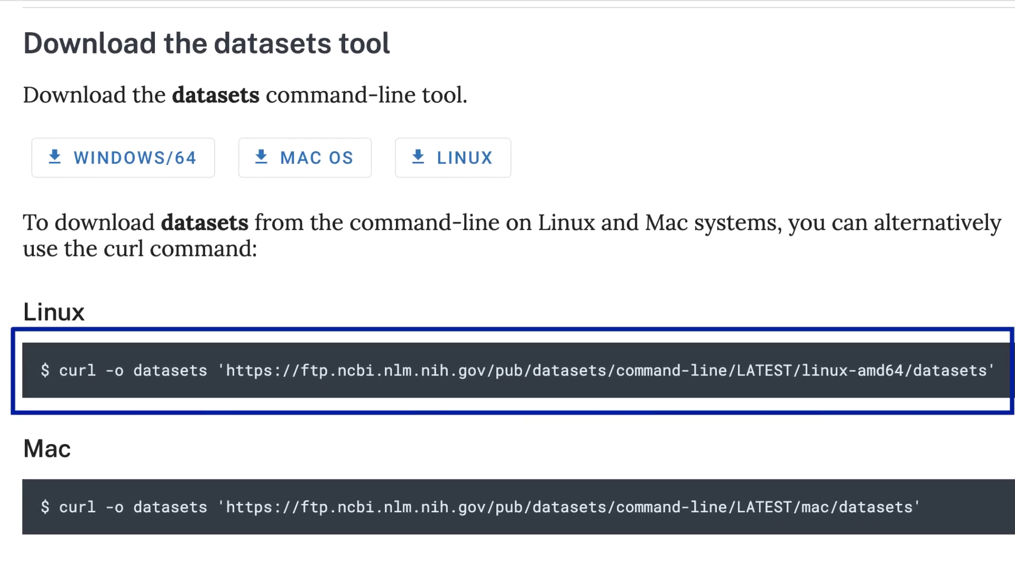
# Step: Download the datasets tool into ~/bin/datasets with curl using the Linux download URL
pyautogui.write('curl -o ')
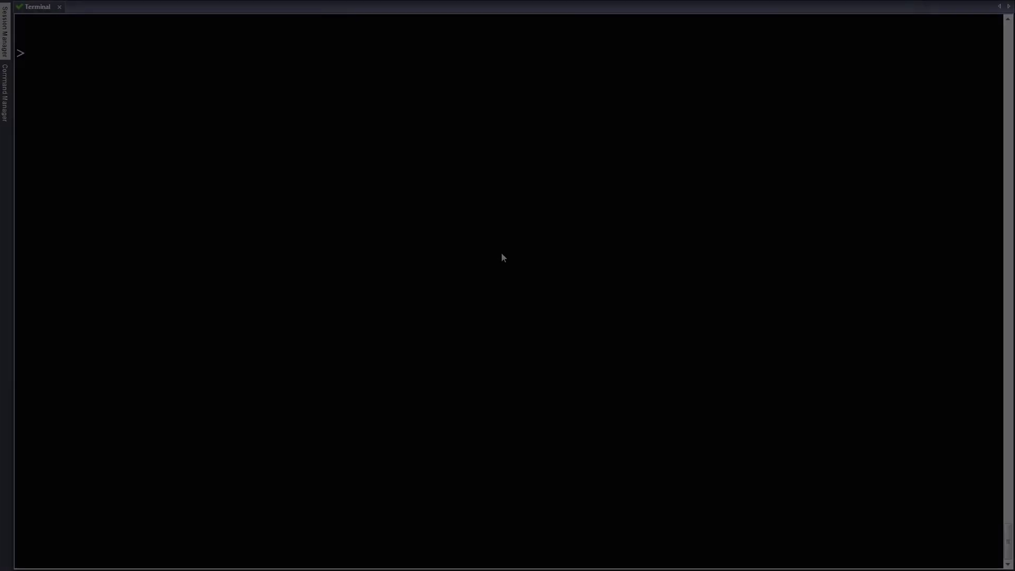
pyautogui.write('~/bin/datasets')
pyautogui.rightClick(422, 158)
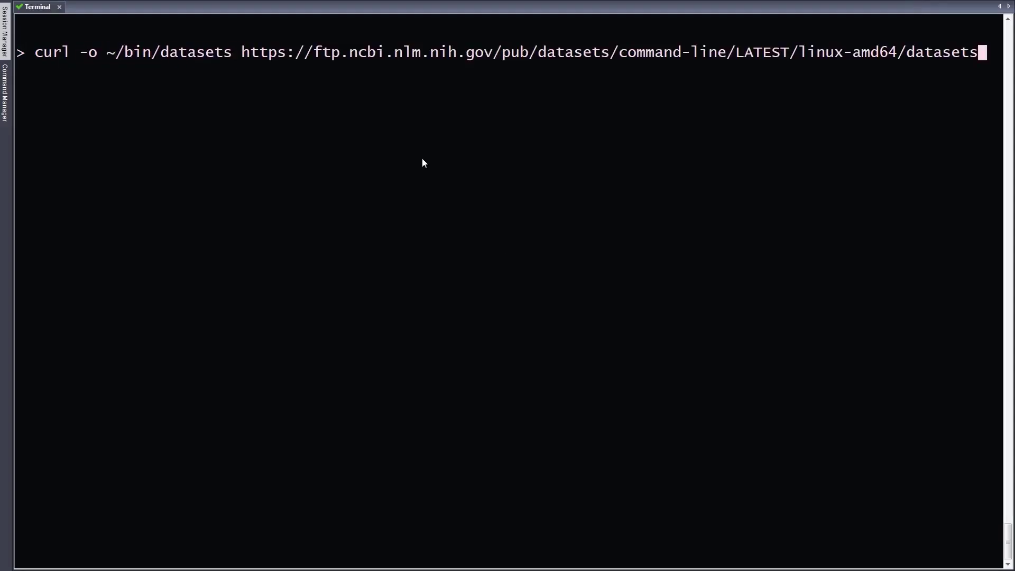
pyautogui.press('Return')
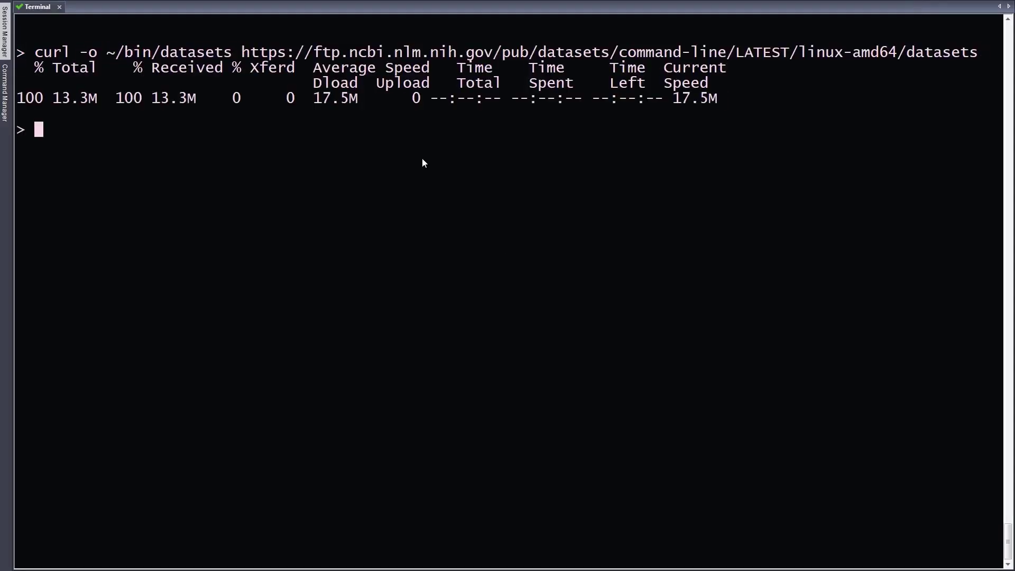
# Step: Print the datasets --help text listing the tool's commands
pyautogui.write('datasets --help')
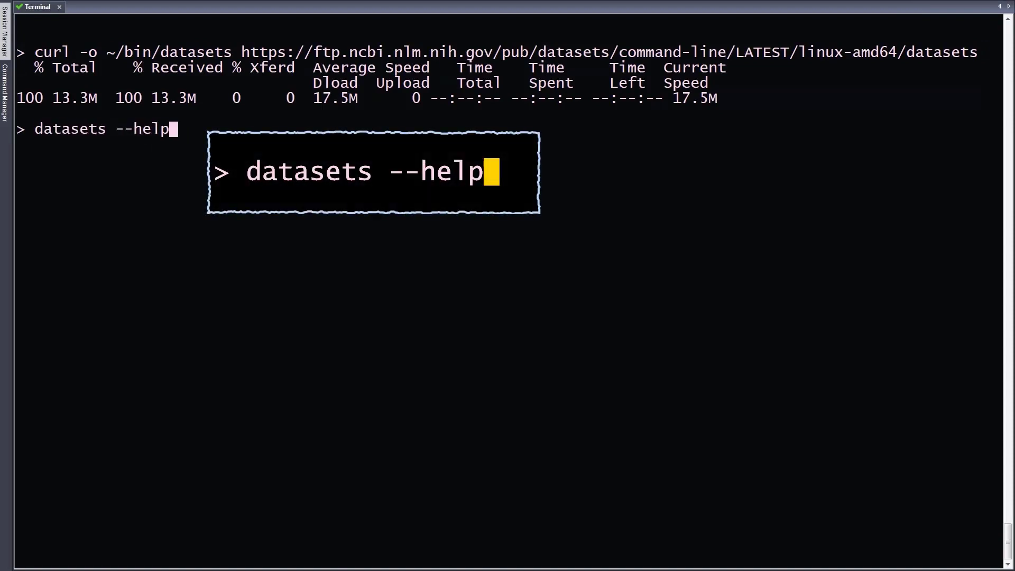
pyautogui.press('Return')
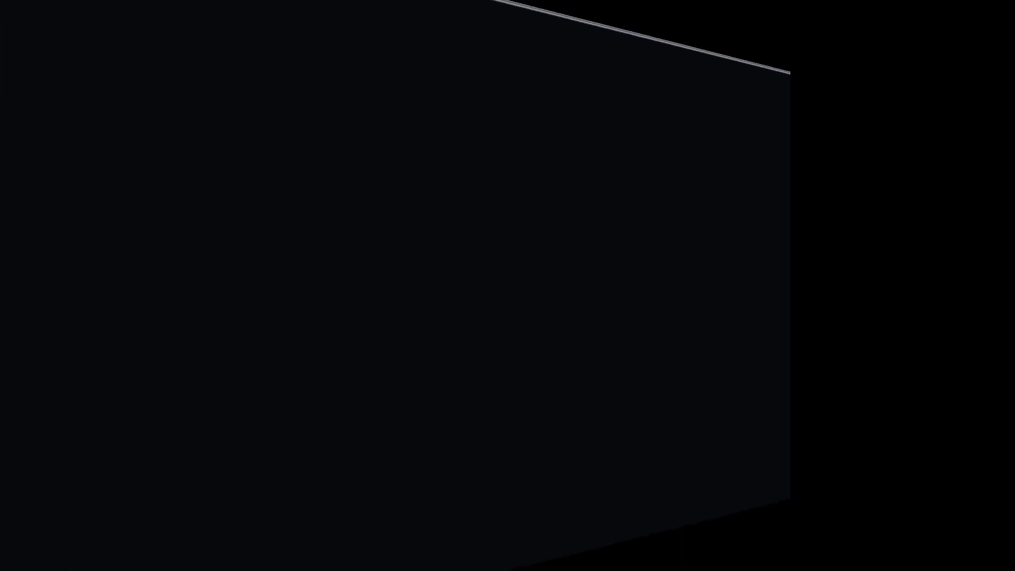
pyautogui.write('datasets assembl')
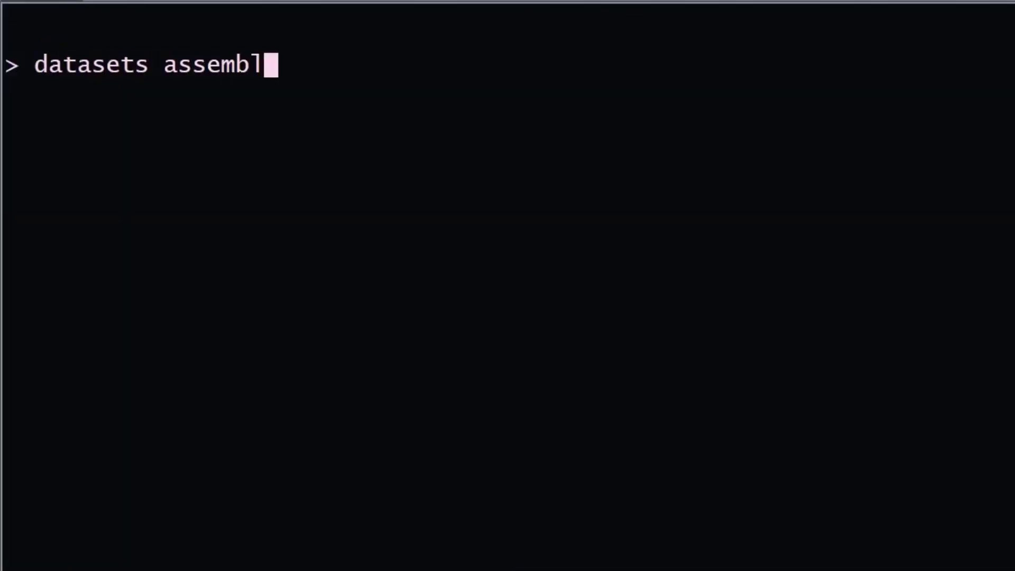
pyautogui.write('y-descriptors taxon human')
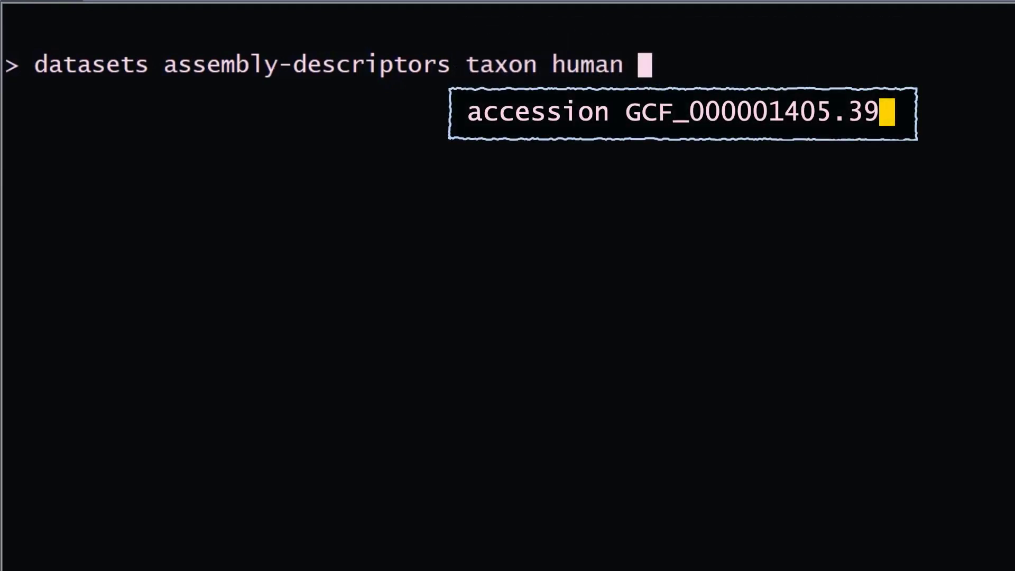
# Step: Redirect the 'datasets assembly-descriptors taxon human' output into human.json
pyautogui.write('> human.json')
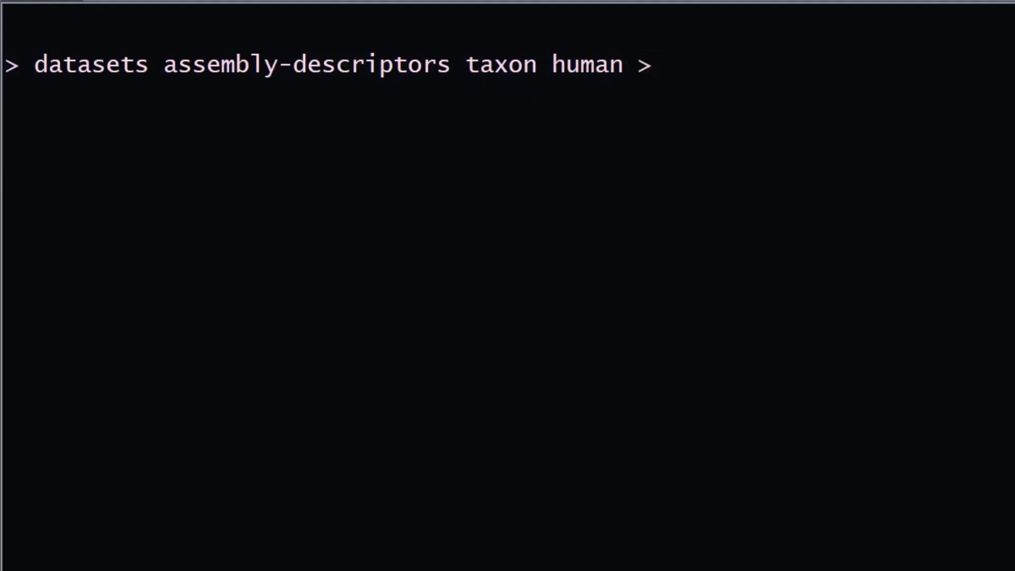
pyautogui.press('Return')
pyautogui.write('cat human.json | m')
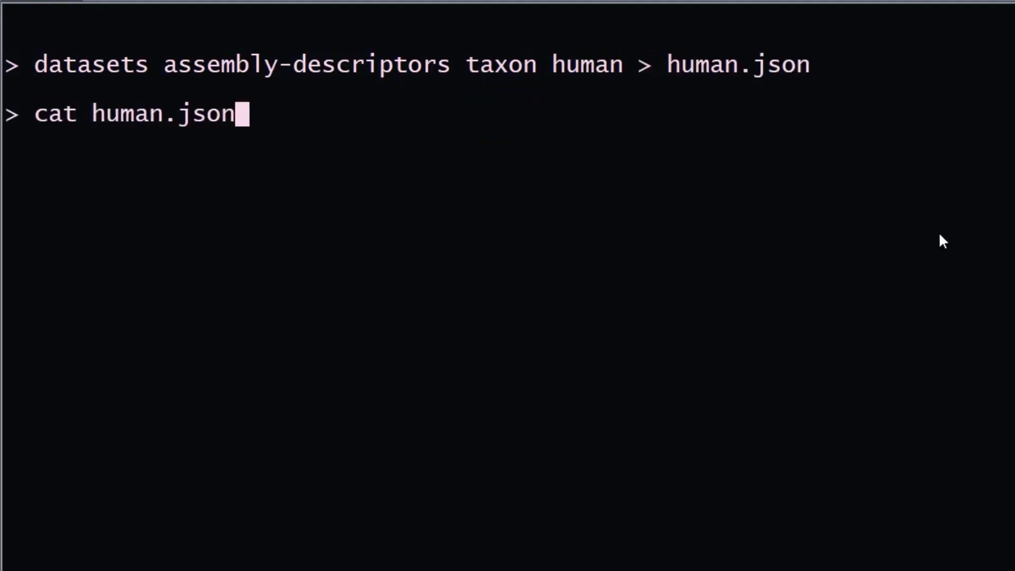
pyautogui.write('ore')
# Step: Page through human.json, convert it with jq into human.tsv, and page through human.tsv
pyautogui.press('Return')
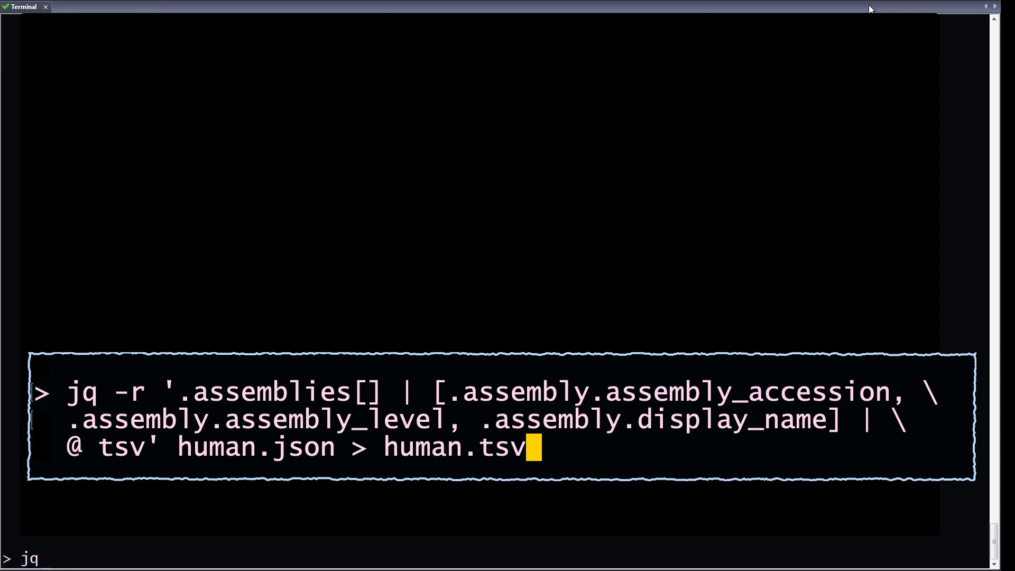
pyautogui.write("-r '.assemblies[] | [.assembly.assembly_accession, .assembly.assembly_level, .assembly.display_name] | @tsv")
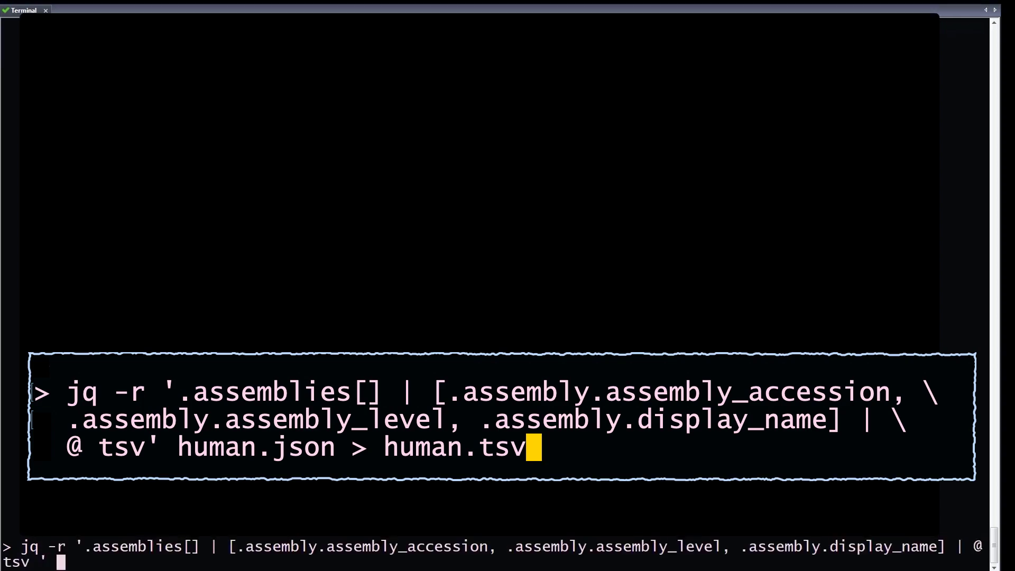
pyautogui.write("' human.json > human.tsv")
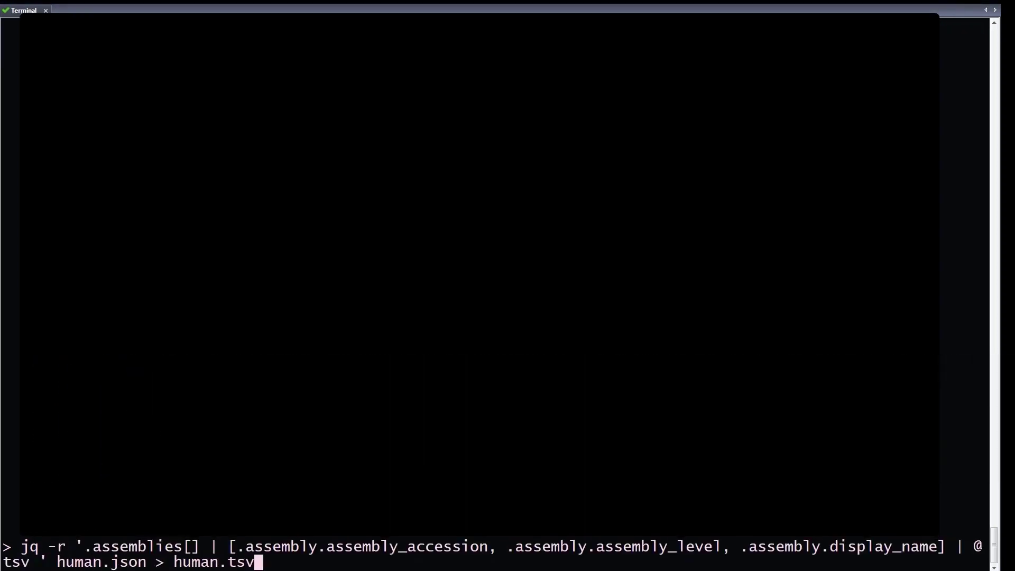
pyautogui.press('Return')
pyautogui.write('cat hum')
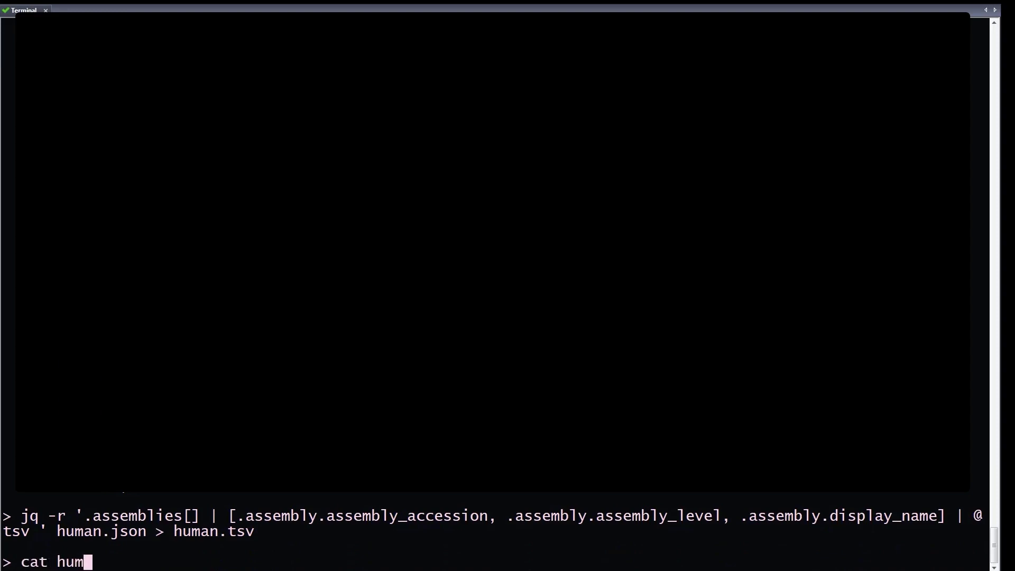
pyautogui.write('an.tsv  | more')
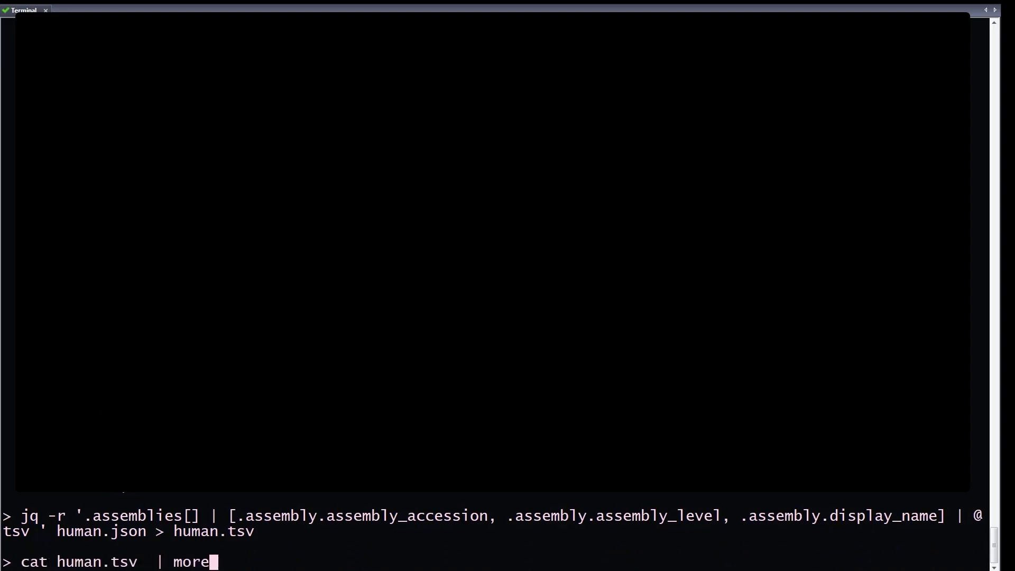
pyautogui.press('Return')
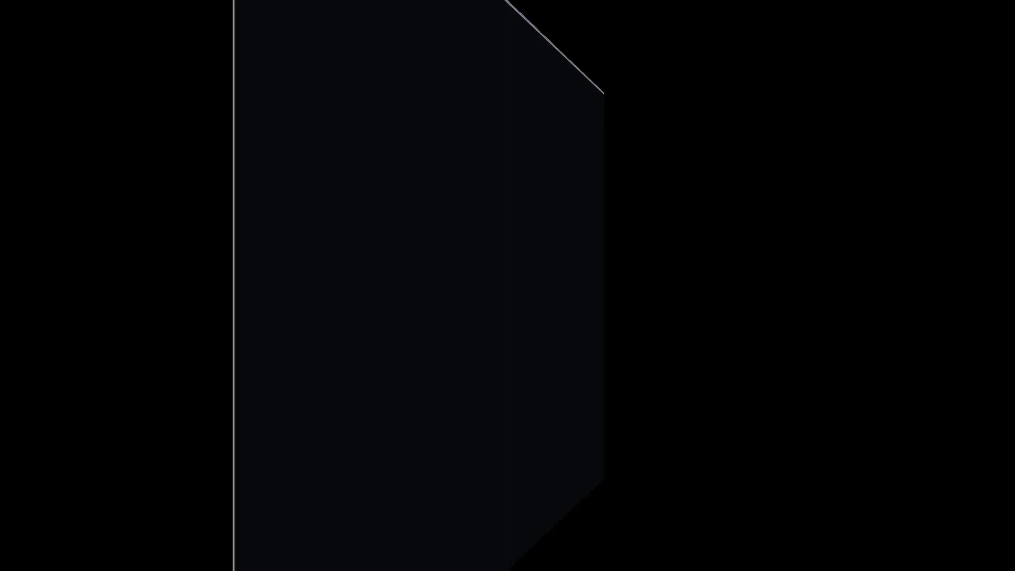
# Step: Grep Chromosome rows, cut their accessions into human.acc, and download chromosome 21 as chr21.zip
pyautogui.write('grep Chromosome human.tsv')
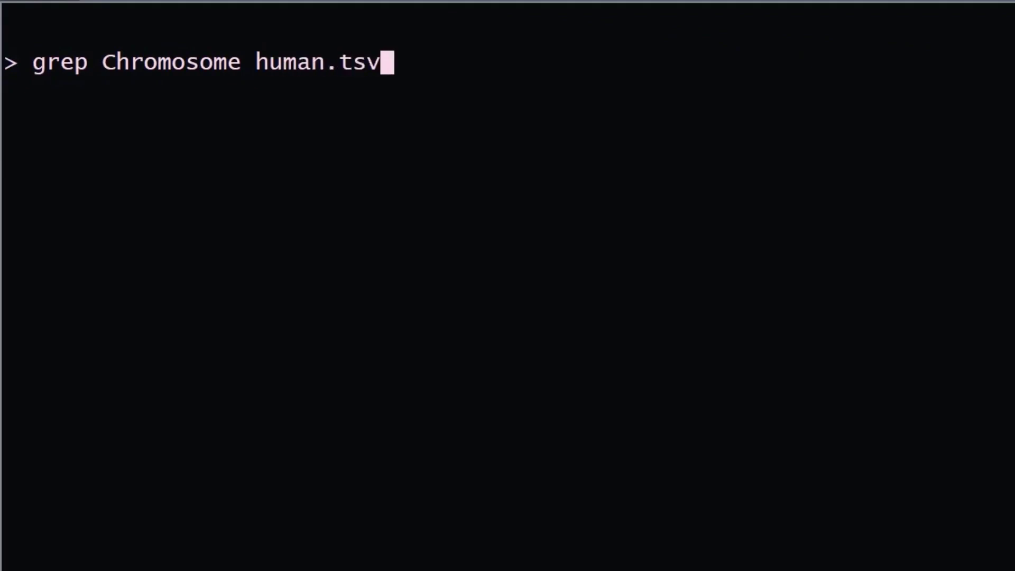
pyautogui.press('Return')
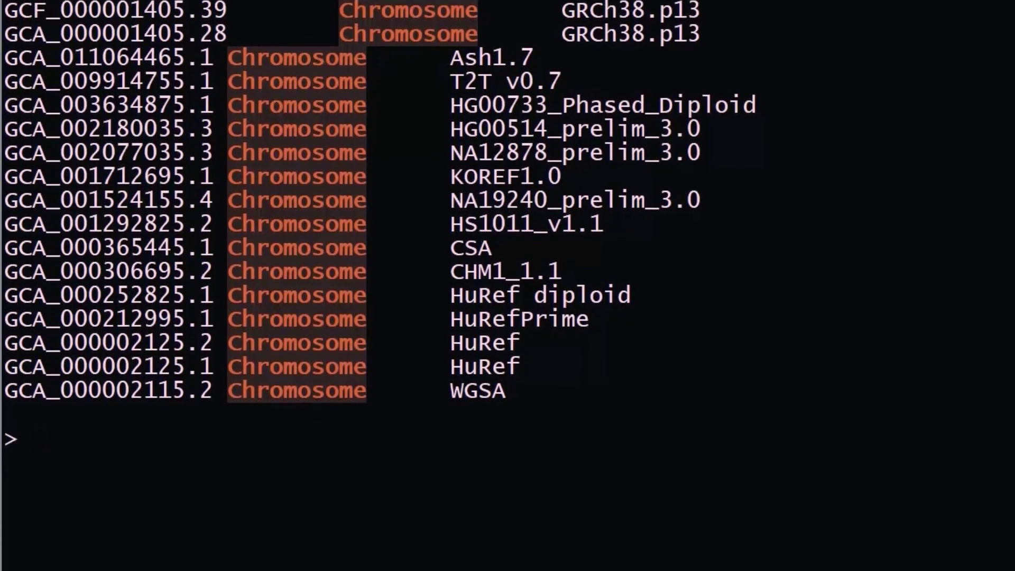
pyautogui.press('Up')
pyautogui.write('| cut -f')
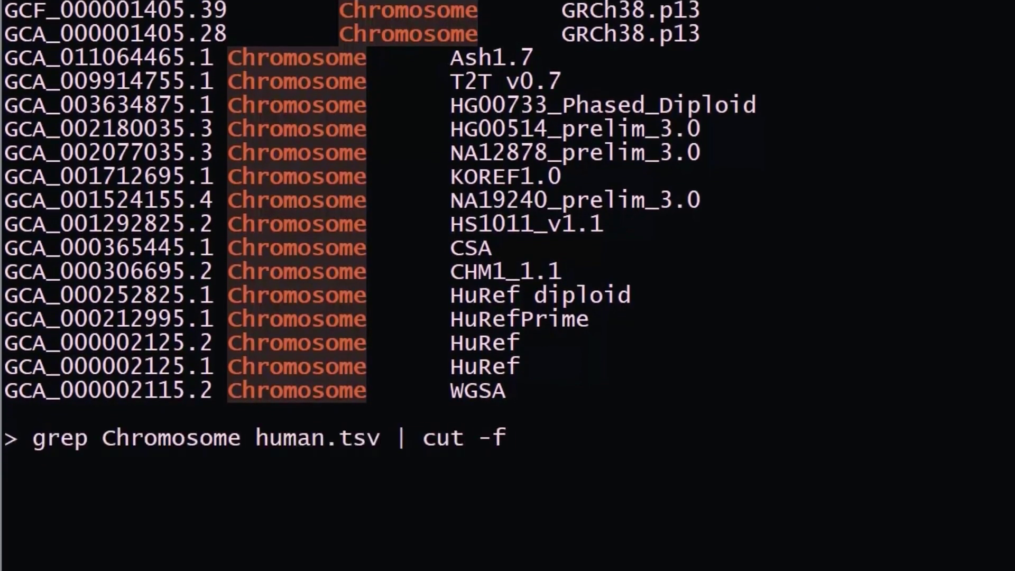
pyautogui.write(' 1 > human.acc')
pyautogui.press('Return')
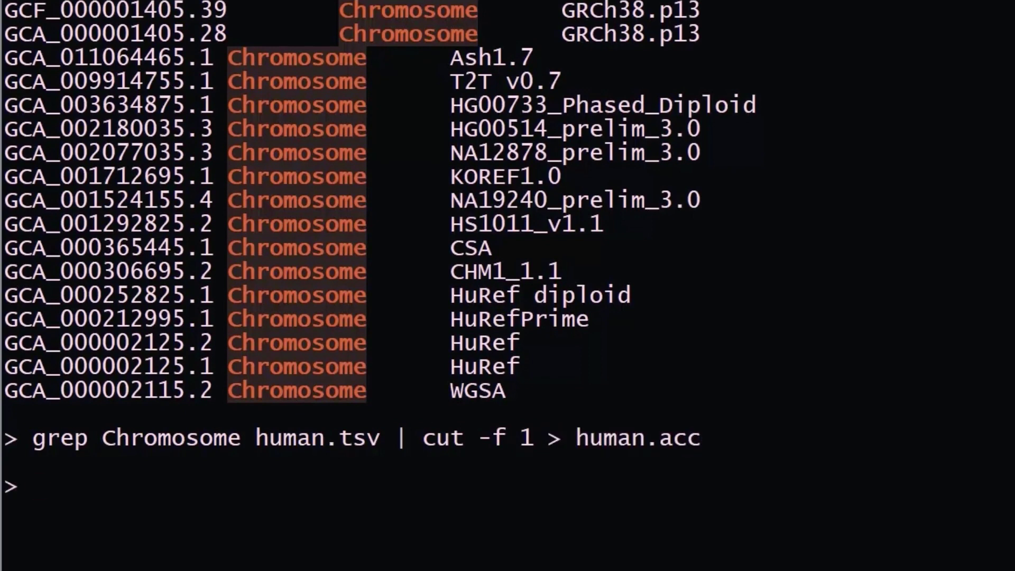
pyautogui.write('datasets download a')
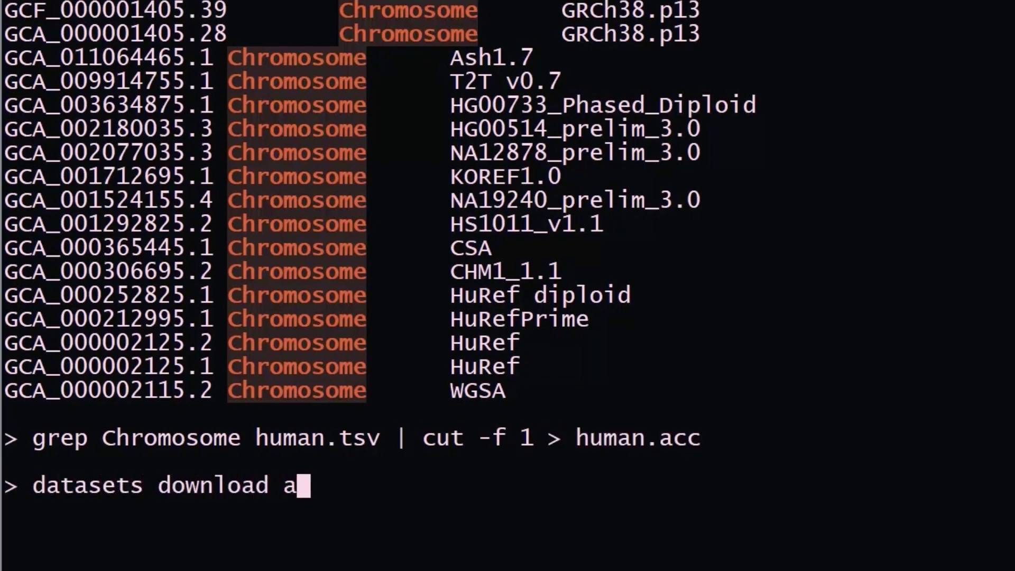
pyautogui.write('ssembly -i human')
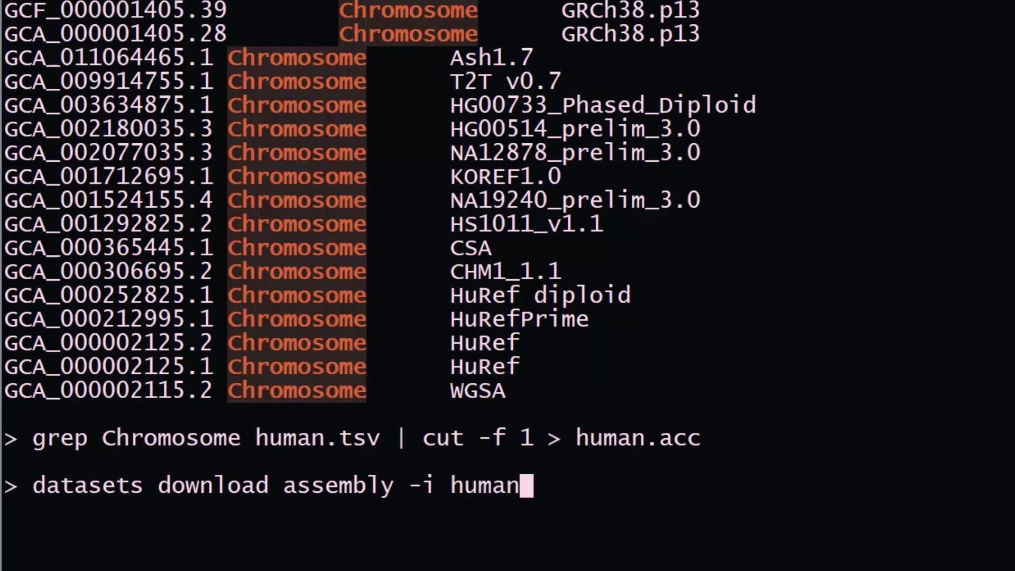
pyautogui.write('.acc --chromo')
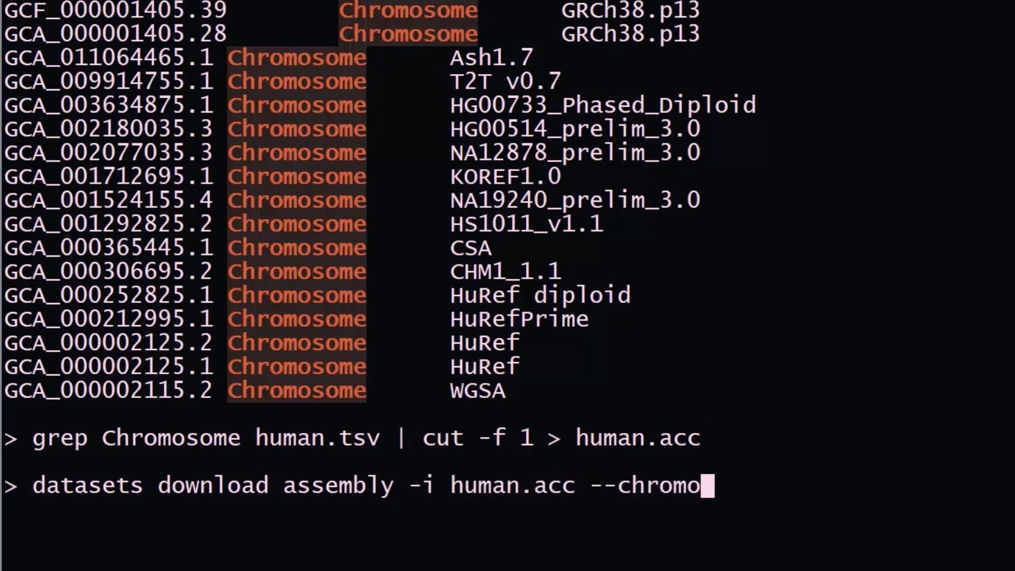
pyautogui.write('somes 21 -f')
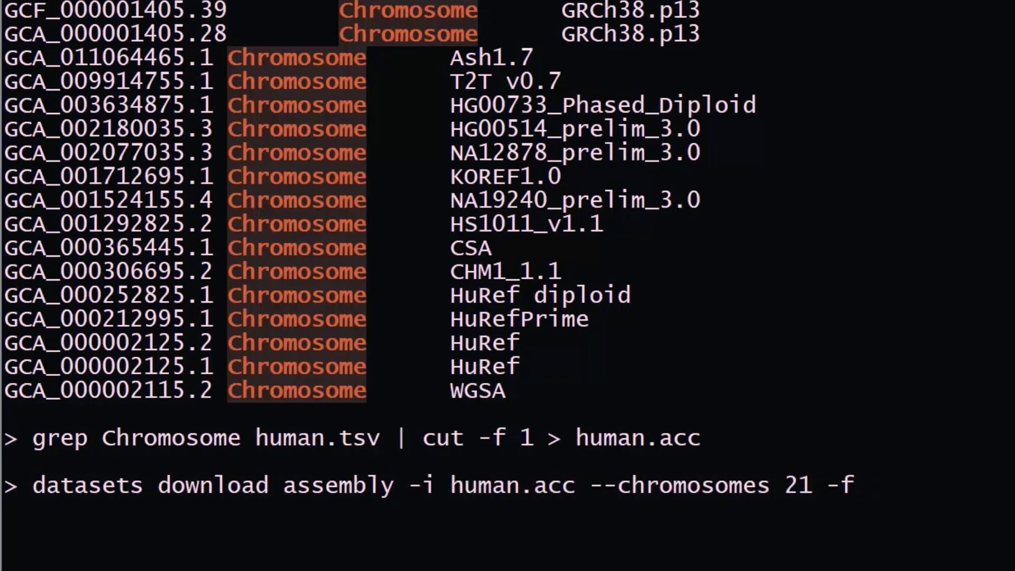
pyautogui.write(' chr21.zip')
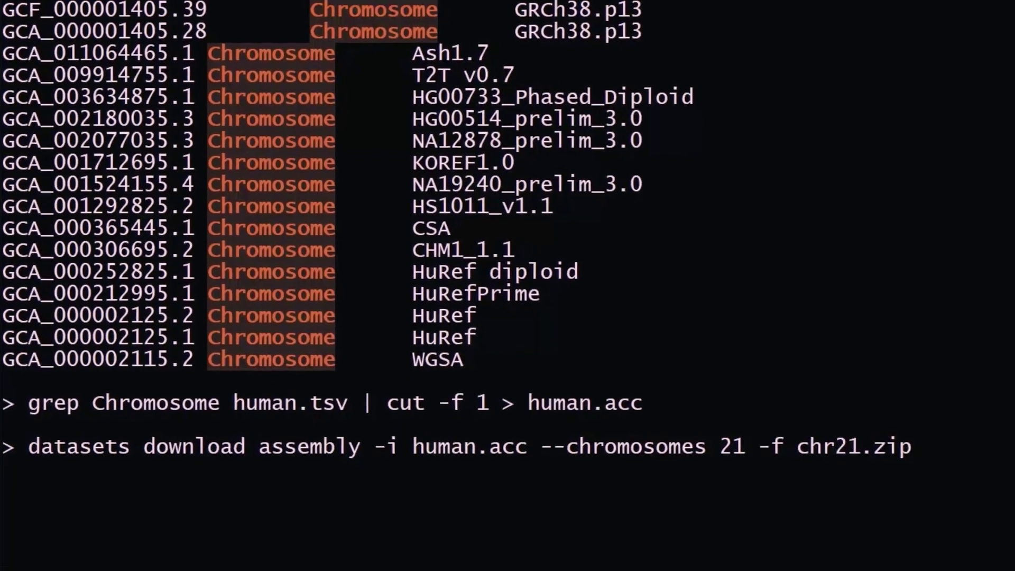
pyautogui.press('Return')
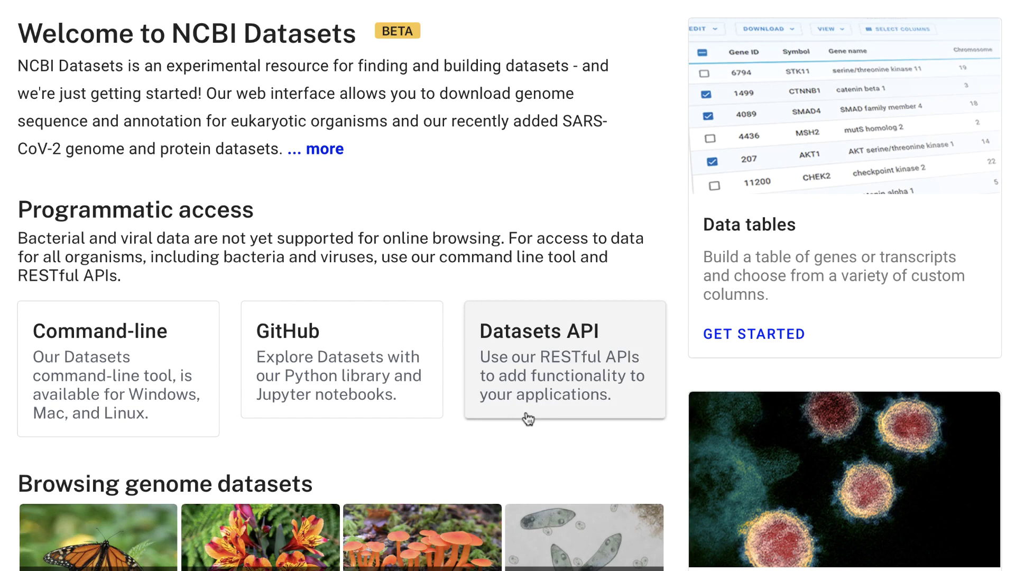
pyautogui.click(432, 413)
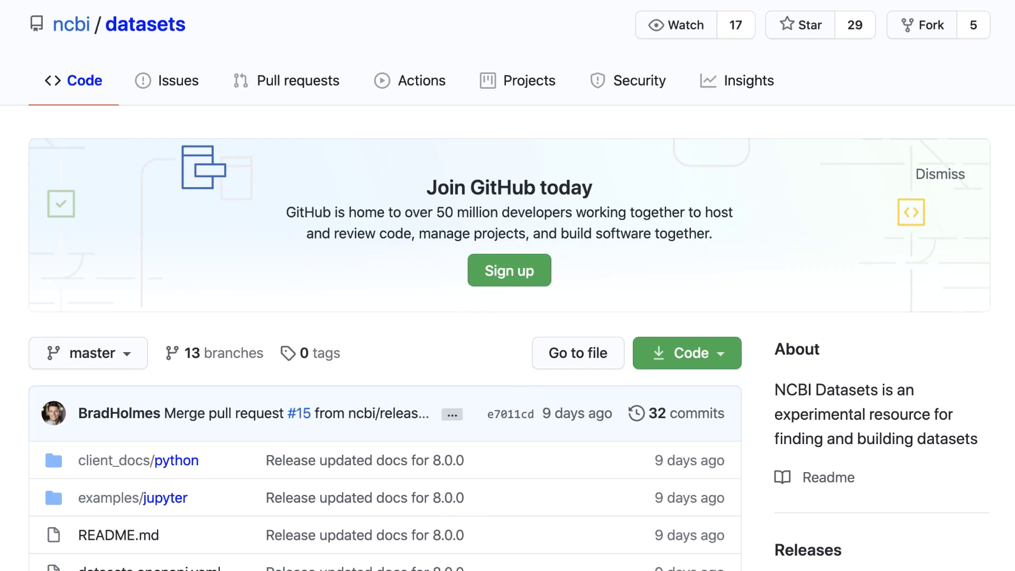
pyautogui.scroll(-5, 507, 285)
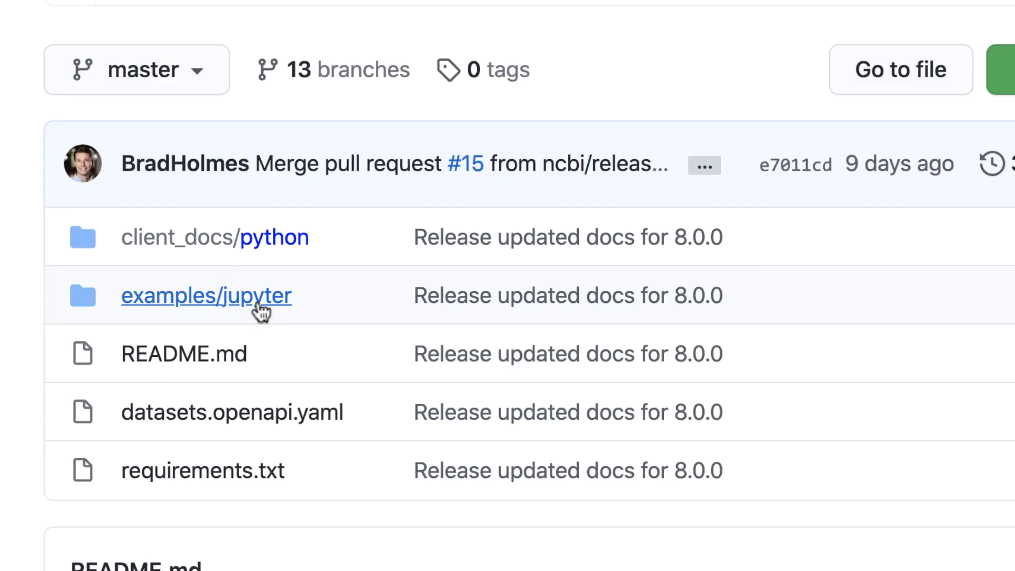
pyautogui.click(259, 304)
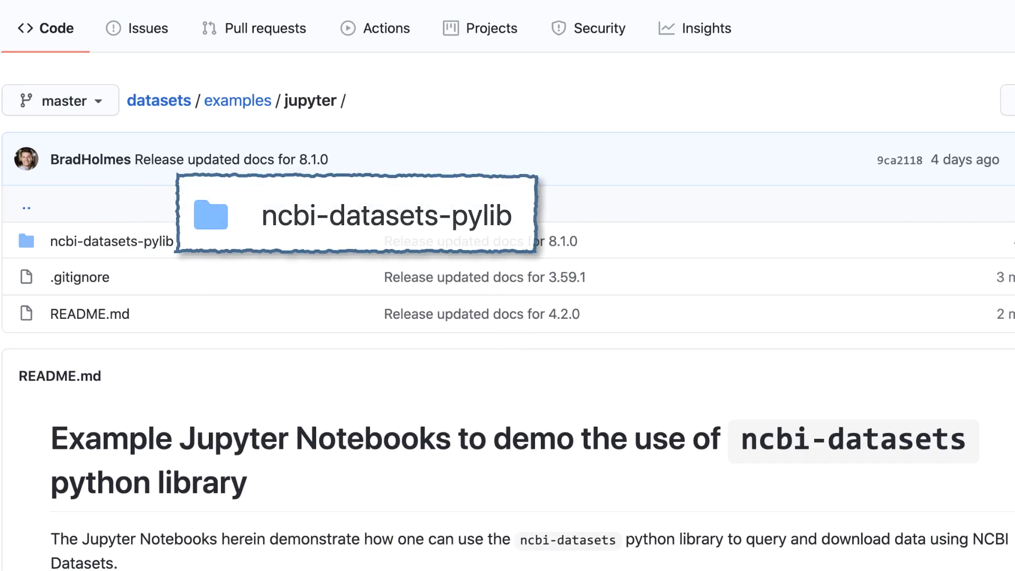
pyautogui.scroll(-10, 507, 286)
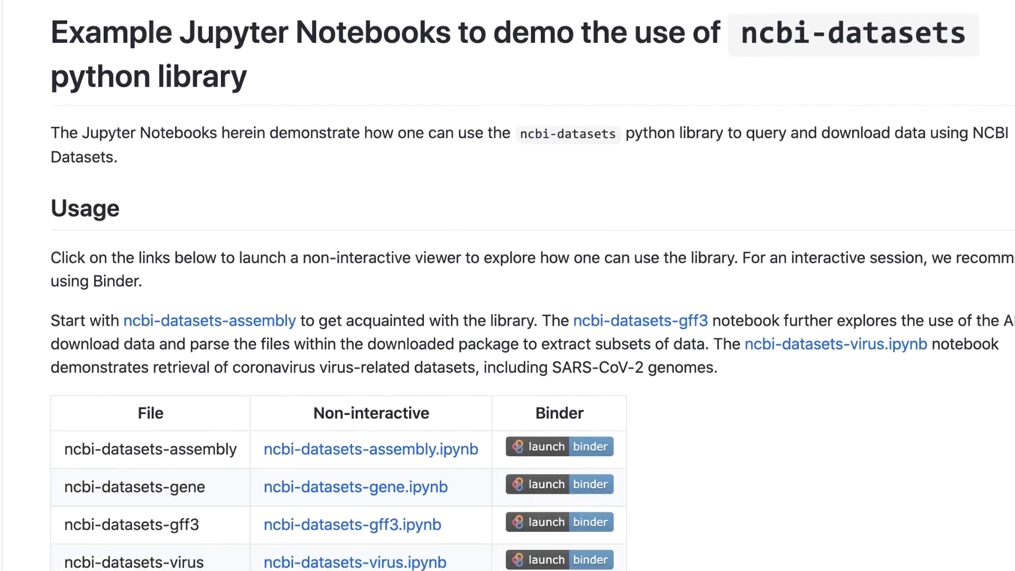
pyautogui.scroll(-2, 508, 285)
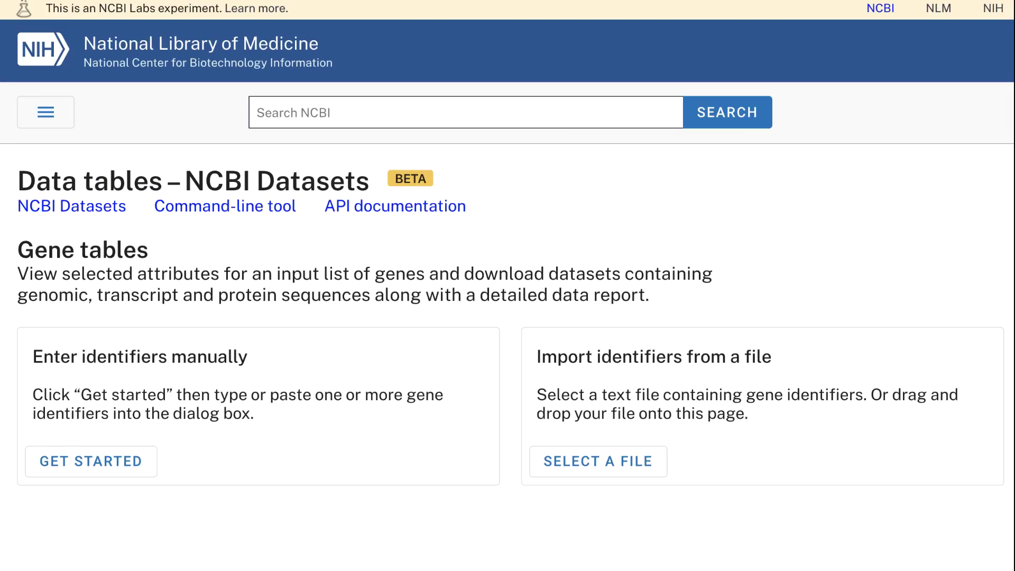
# Step: Add CWC27, ZC3H18, BRD4, SLC44A2, BRD2 and AP3B1 as human gene symbols to a gene table
pyautogui.click(139, 471)
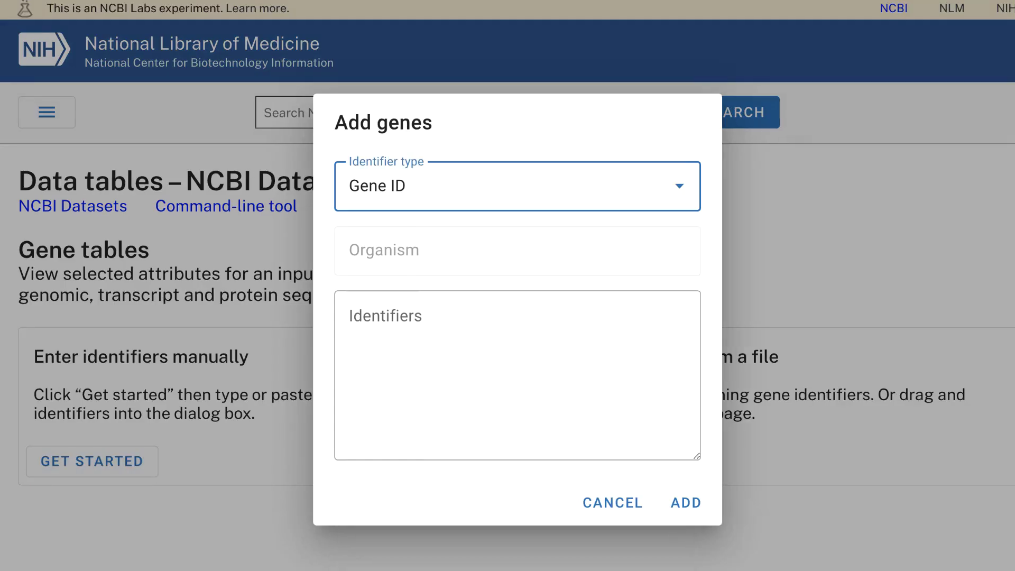
pyautogui.click(676, 200)
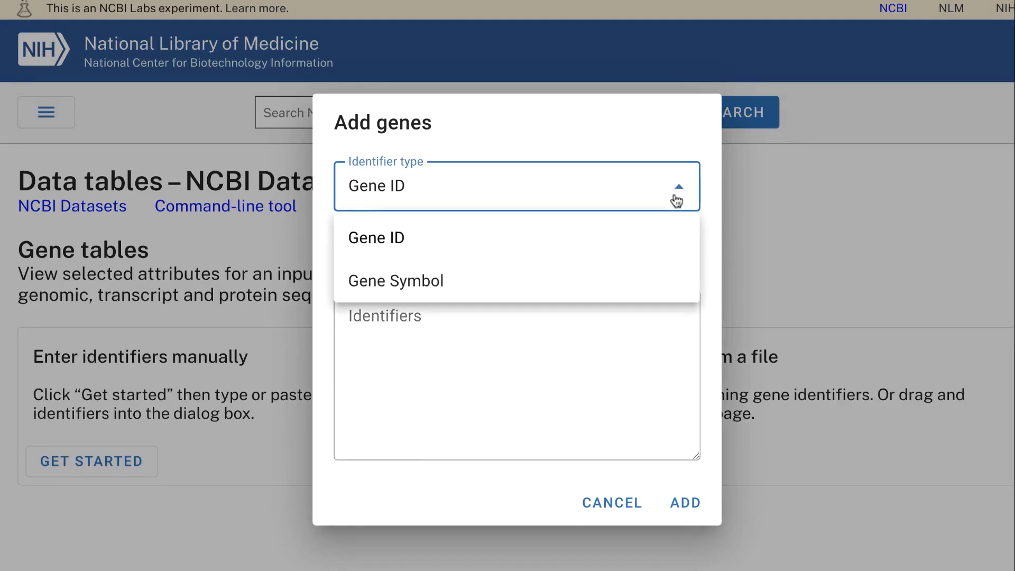
pyautogui.click(664, 277)
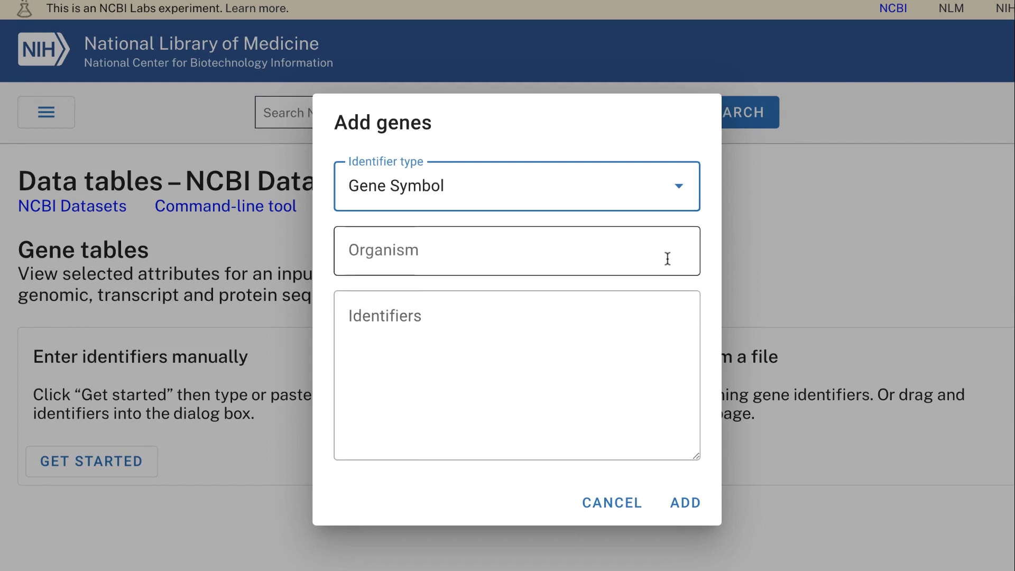
pyautogui.click(666, 256)
pyautogui.click(432, 328)
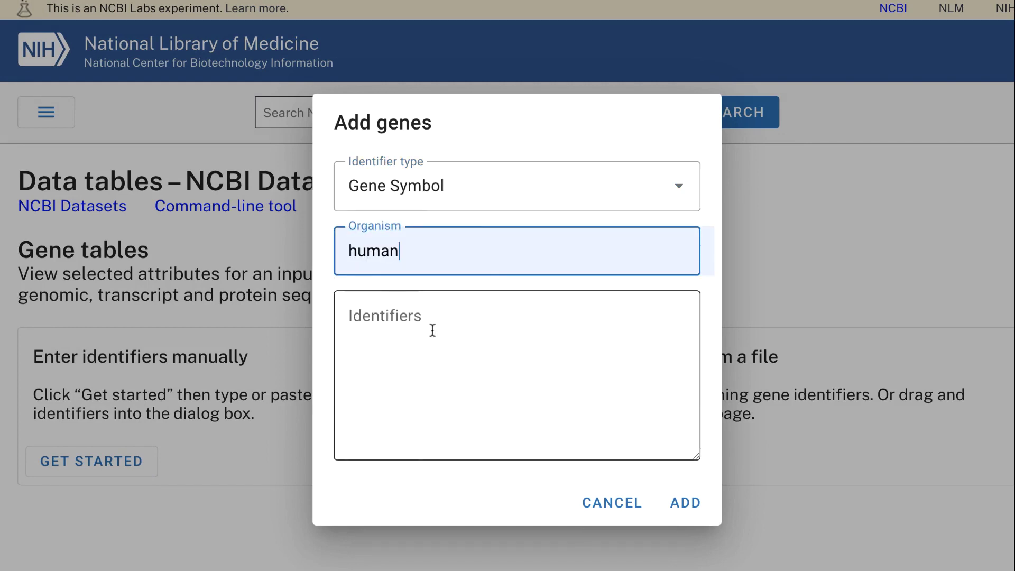
pyautogui.click(522, 319)
pyautogui.write('CWC27, ZC3H18, BRD4, SLC44A2, BRD2, AP3B1')
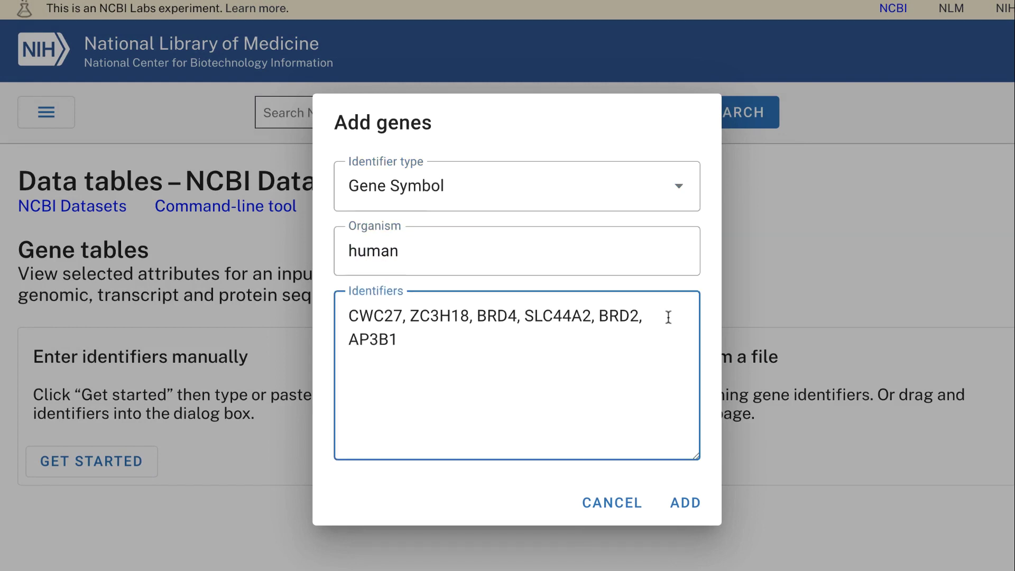
pyautogui.click(667, 513)
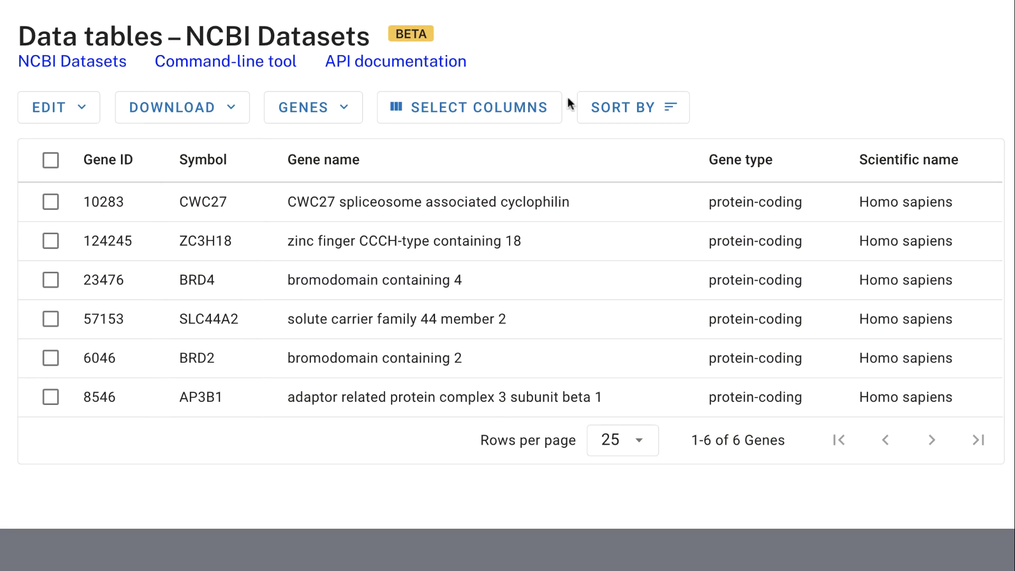
# Step: Add genomic coordinates, proteins, UniProt and Ensembl Gene ID columns, then view BRD4's proteins
pyautogui.click(554, 115)
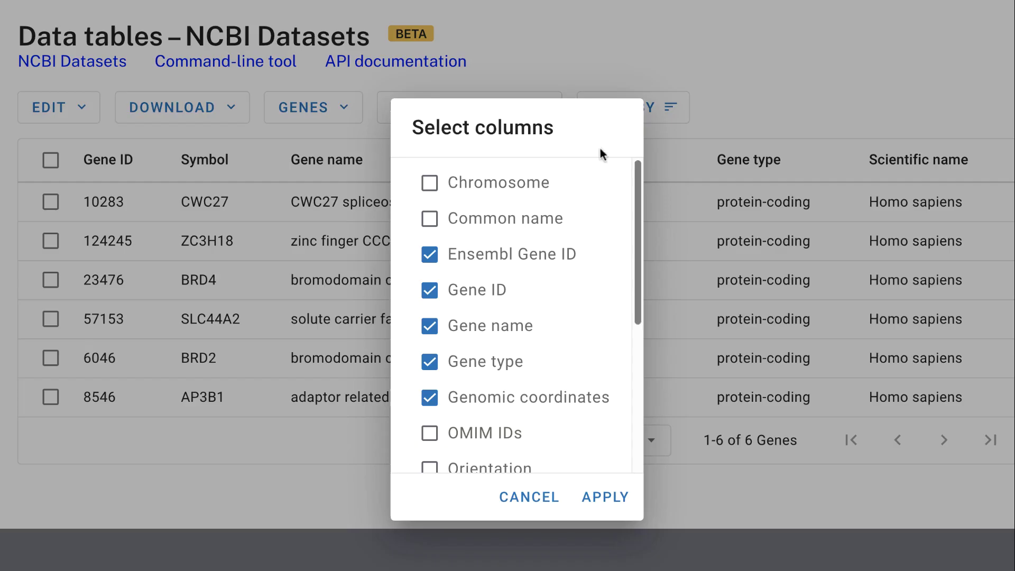
pyautogui.moveTo(636, 173); pyautogui.dragTo(636, 239)
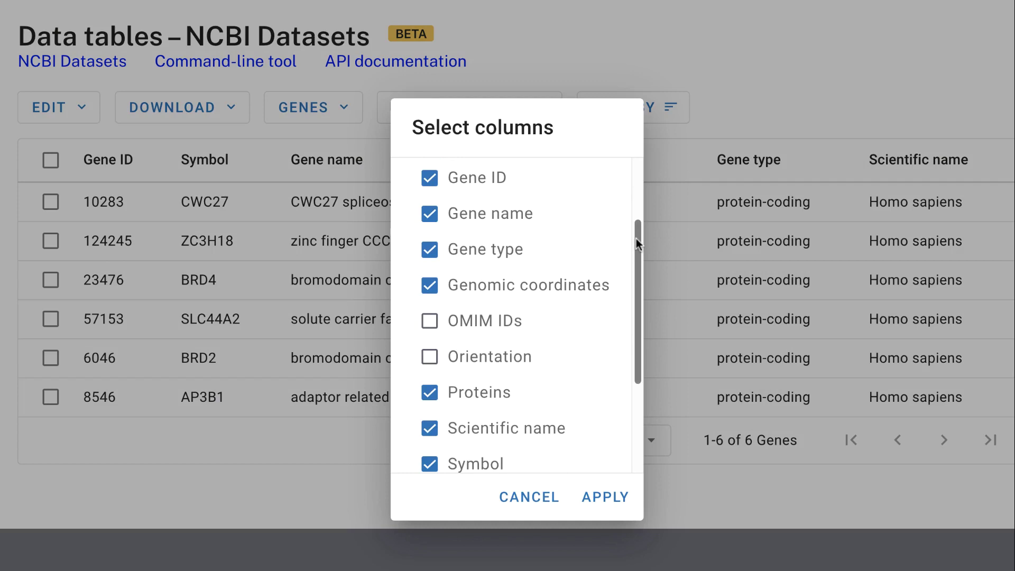
pyautogui.moveTo(636, 239); pyautogui.dragTo(633, 332)
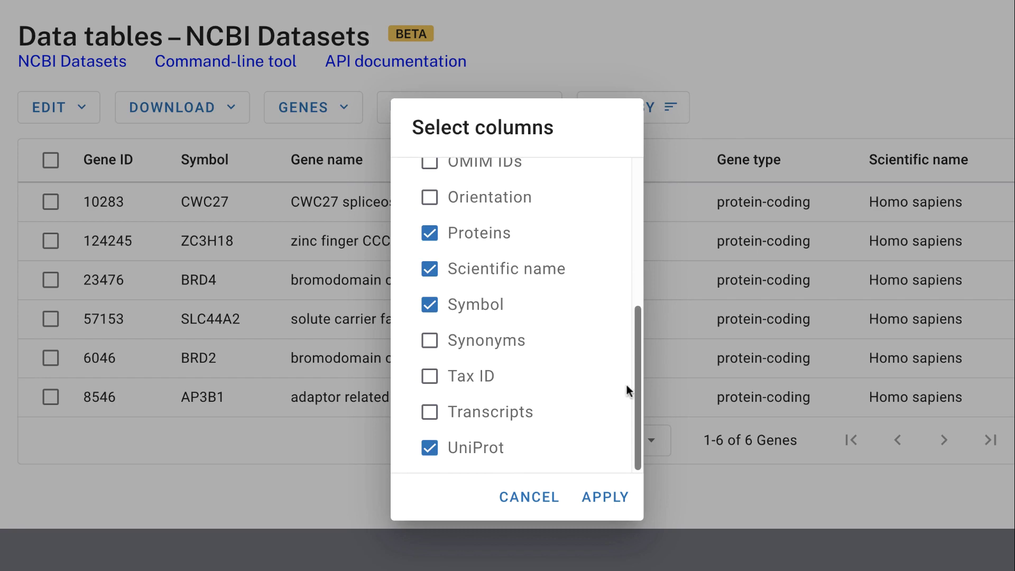
pyautogui.click(602, 503)
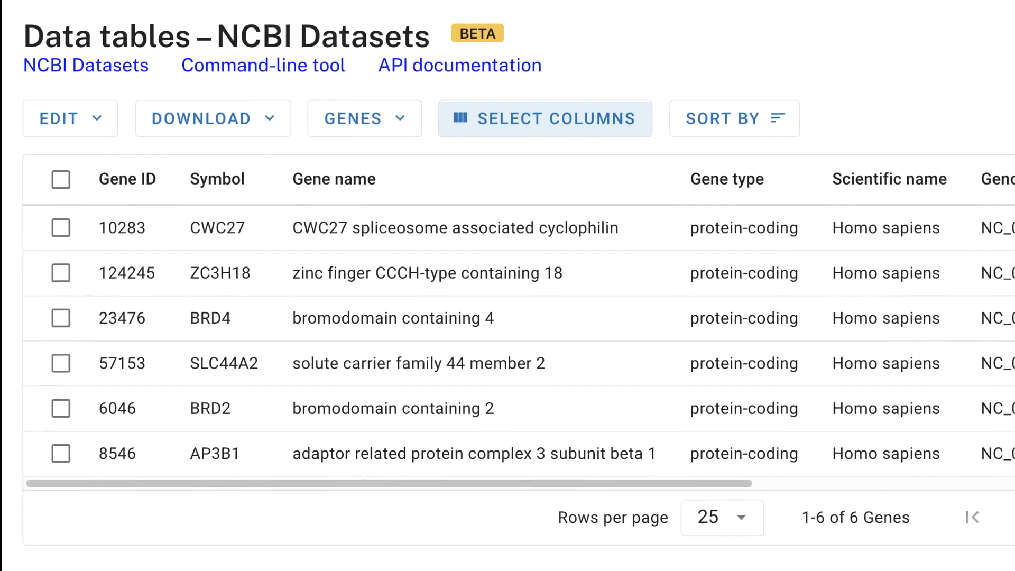
pyautogui.moveTo(724, 512); pyautogui.dragTo(1014, 499)
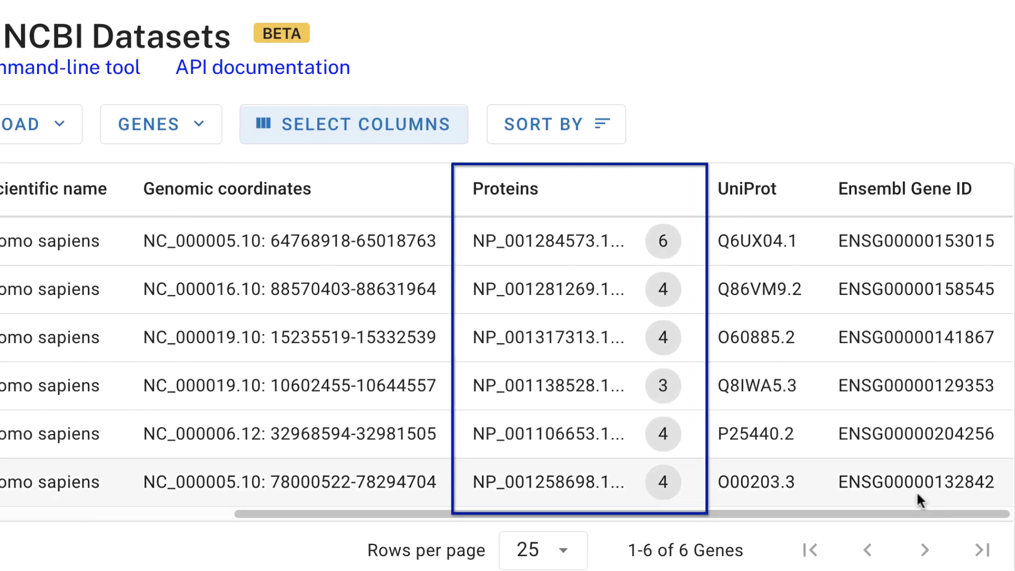
pyautogui.click(680, 344)
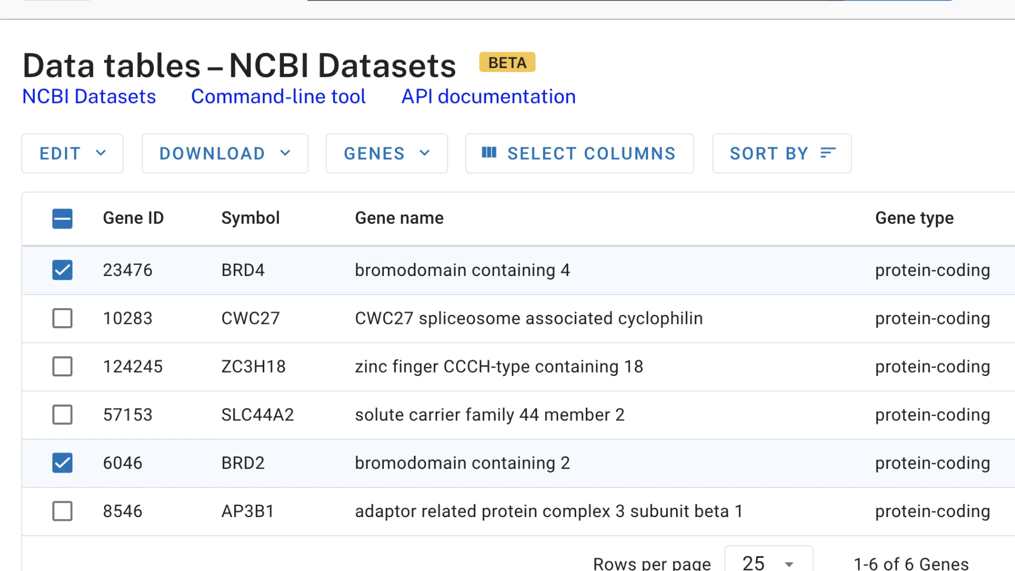
# Step: Set up a full dataset download of the six genes with gene, transcript and protein FASTA
pyautogui.click(258, 173)
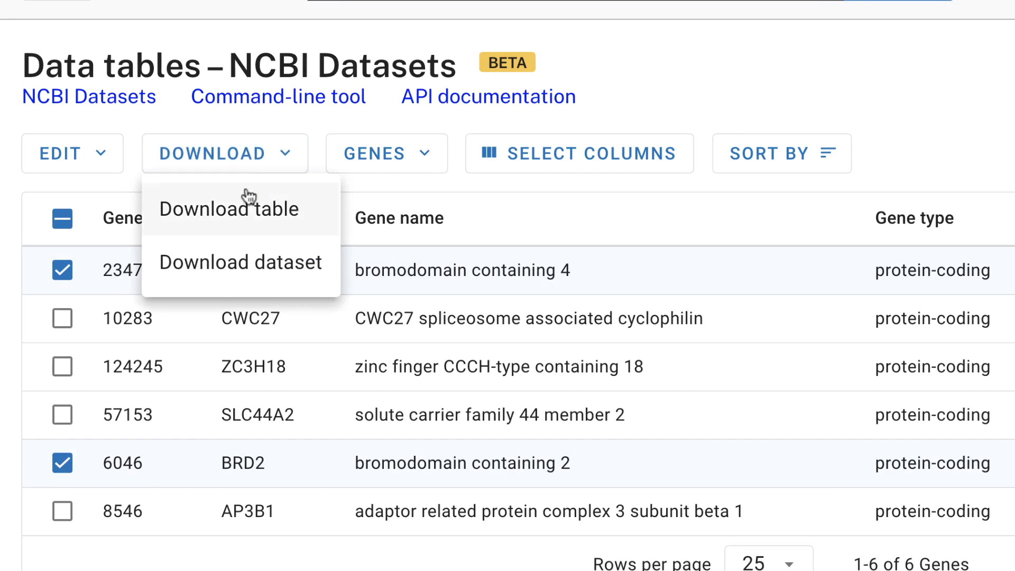
pyautogui.click(232, 271)
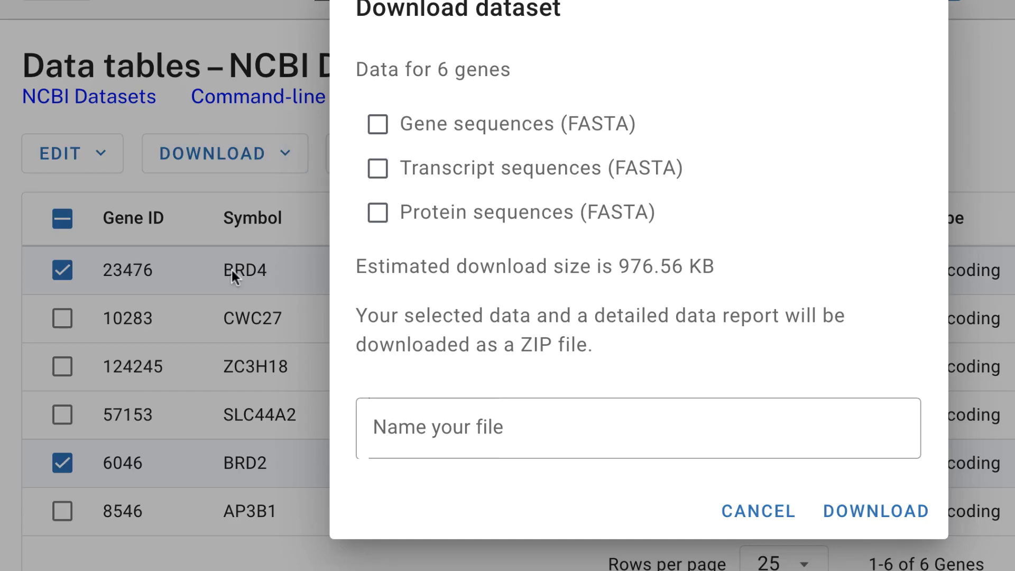
pyautogui.click(367, 128)
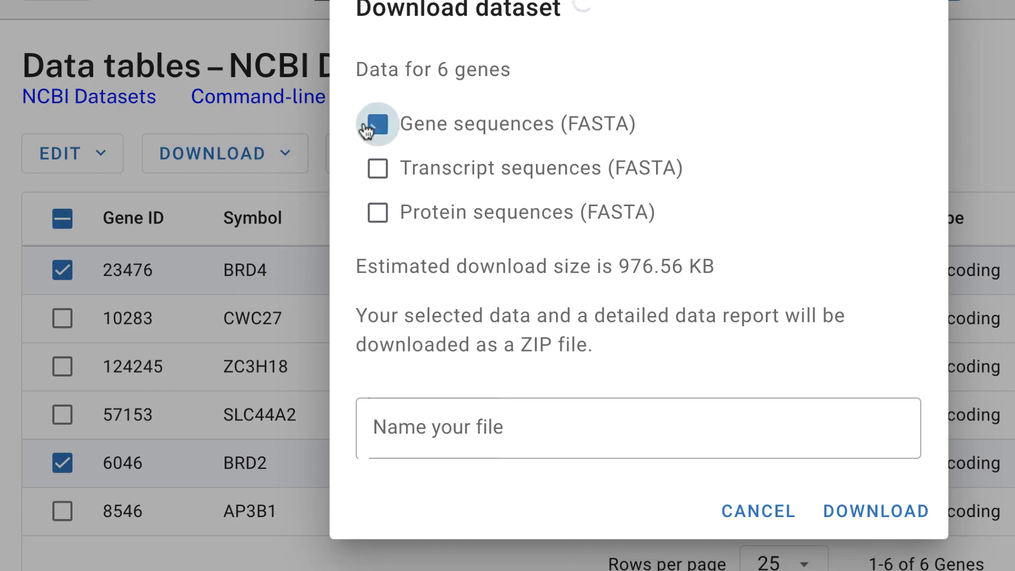
pyautogui.click(372, 178)
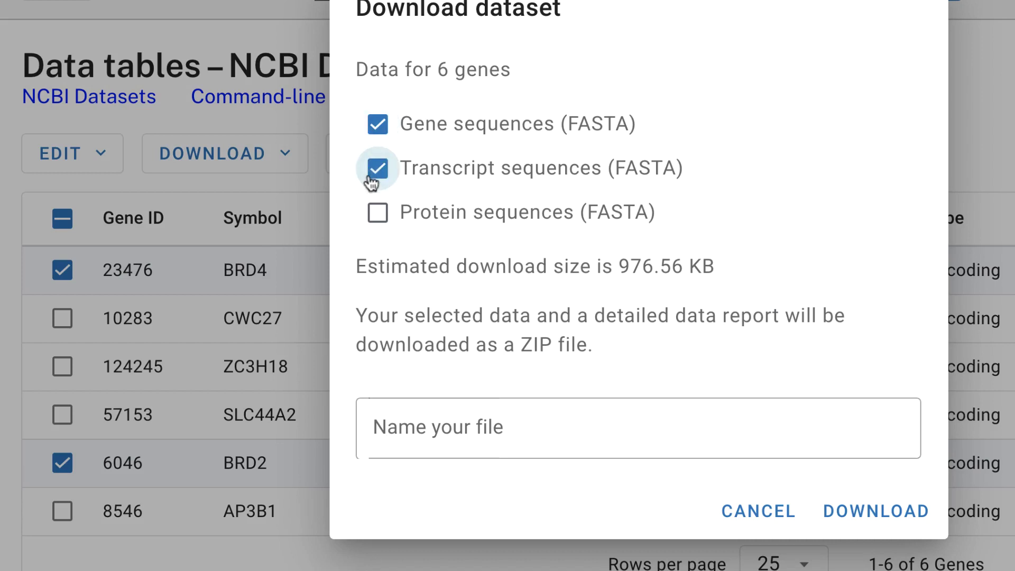
pyautogui.click(371, 221)
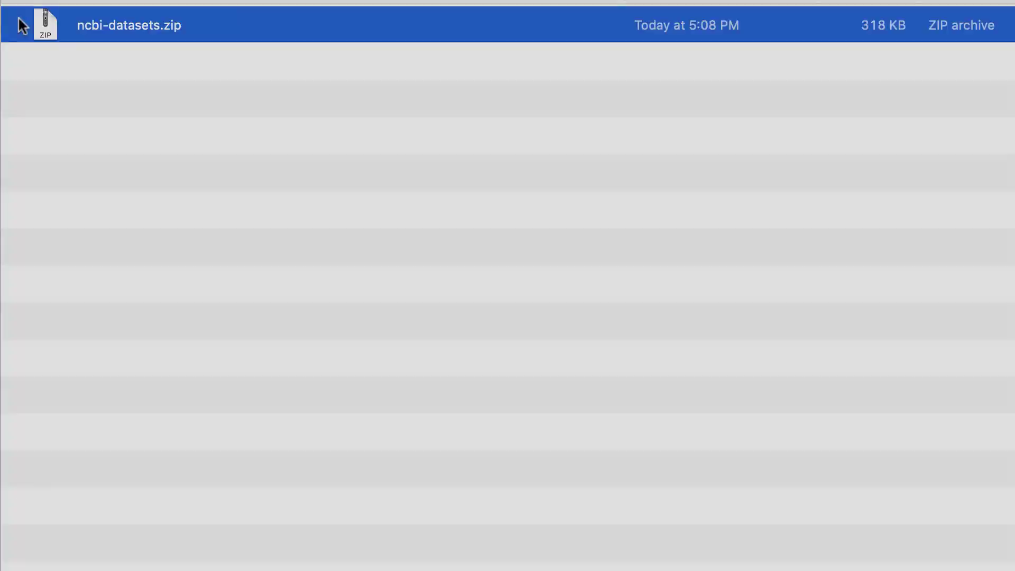
# Step: Download and extract ncbi-datasets.zip, then expand ncbi-datasets, ncbi_dataset and data to show the files
pyautogui.doubleClick(19, 24)
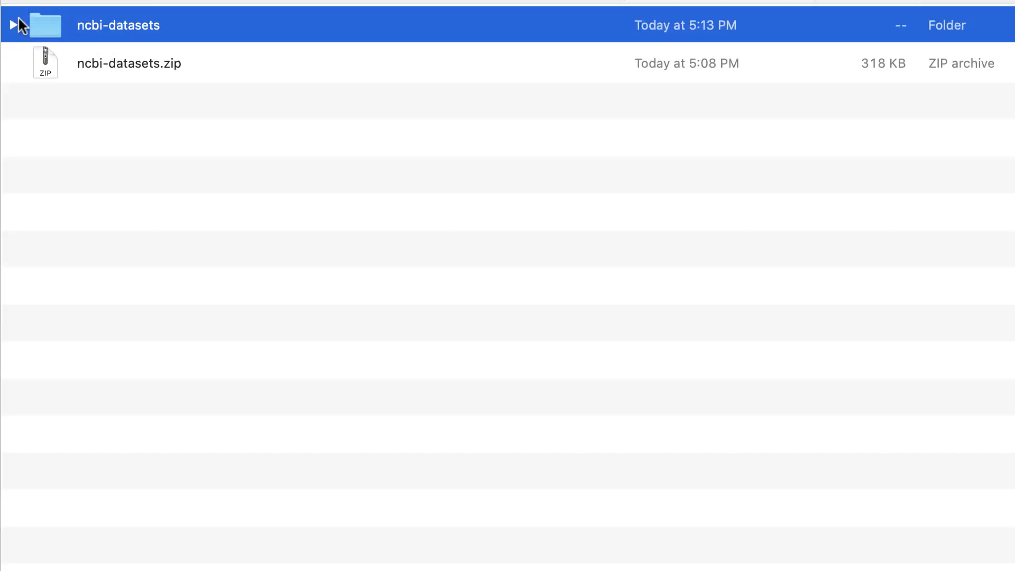
pyautogui.click(14, 25)
pyautogui.click(35, 61)
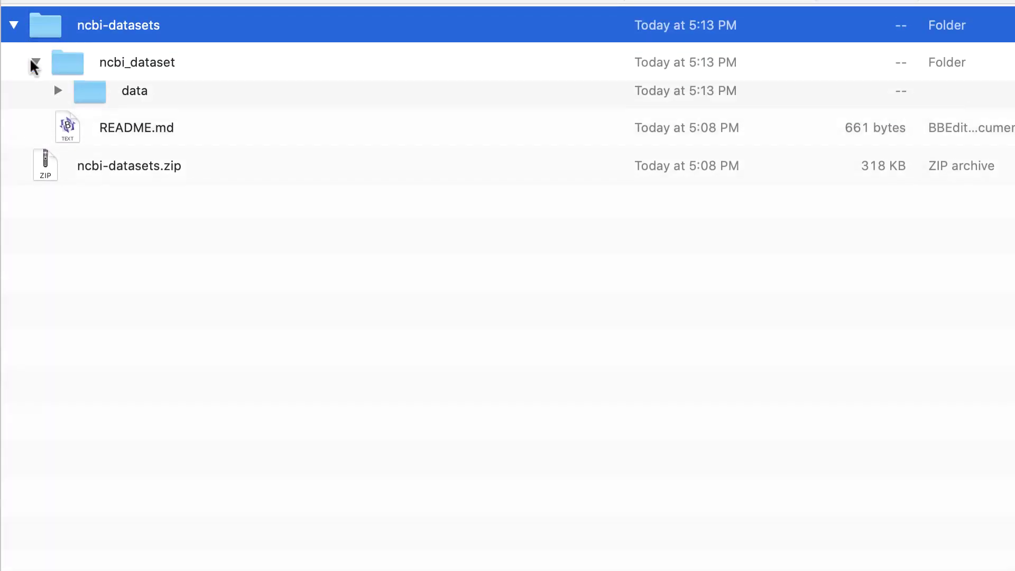
pyautogui.click(57, 99)
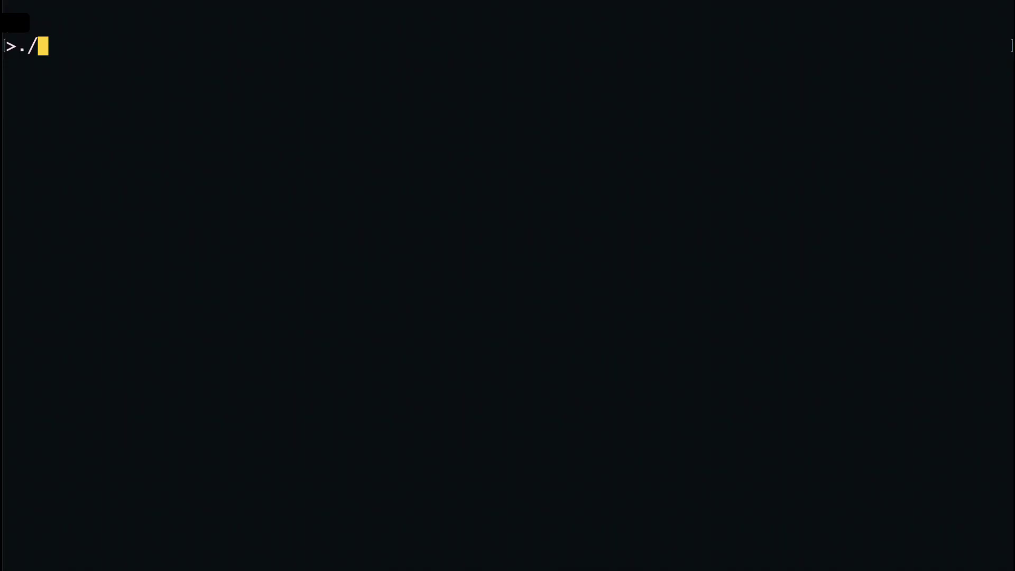
# Step: Show the help text for 'datasets download gene -h' in Terminal
pyautogui.write('datasets do')
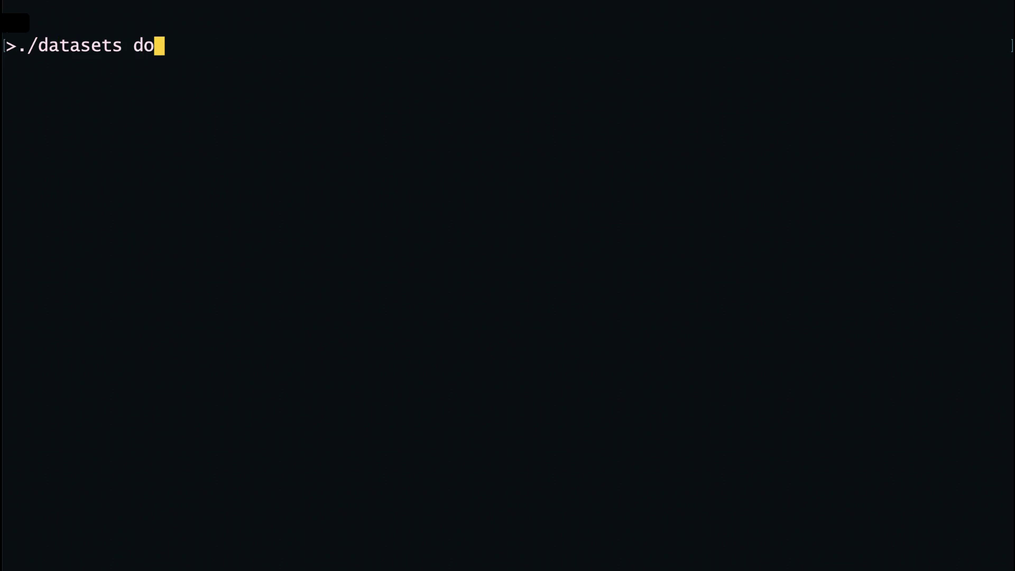
pyautogui.write('wnload gene -h')
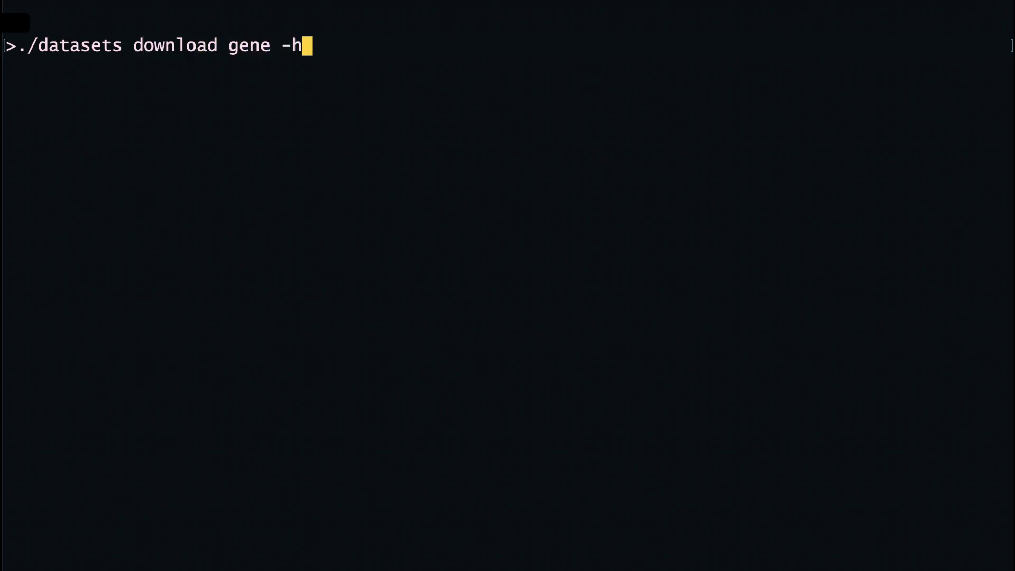
pyautogui.press('Return')
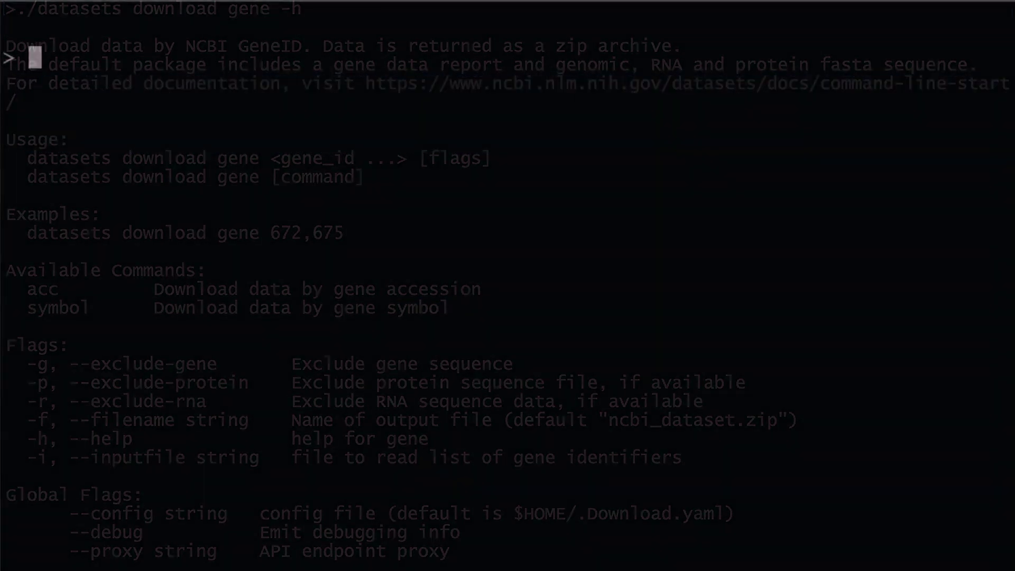
# Step: Preview the first lines of SARS2_host_genes.txt with head
pyautogui.write('head s')
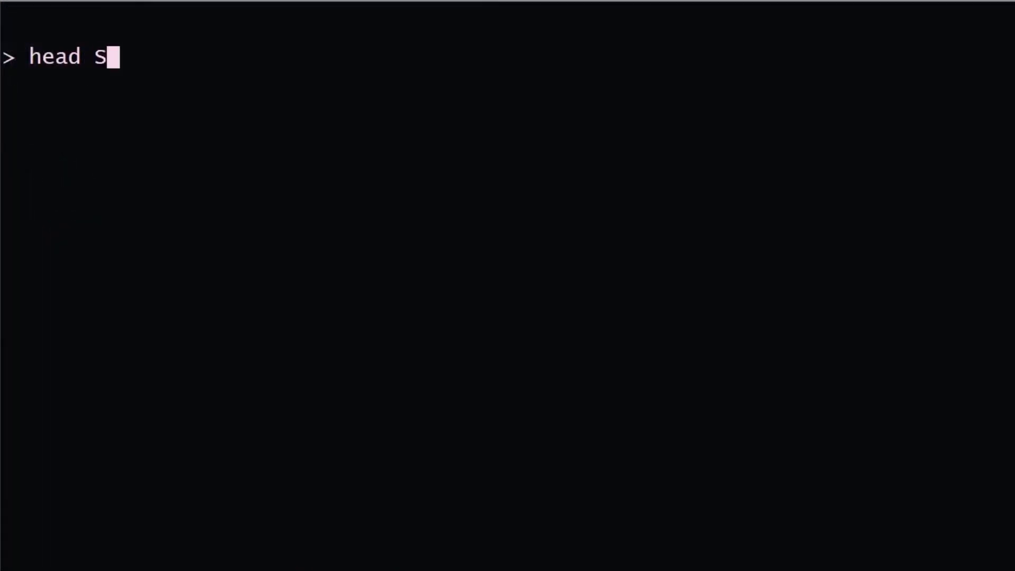
pyautogui.press('Tab')
pyautogui.press('Return')
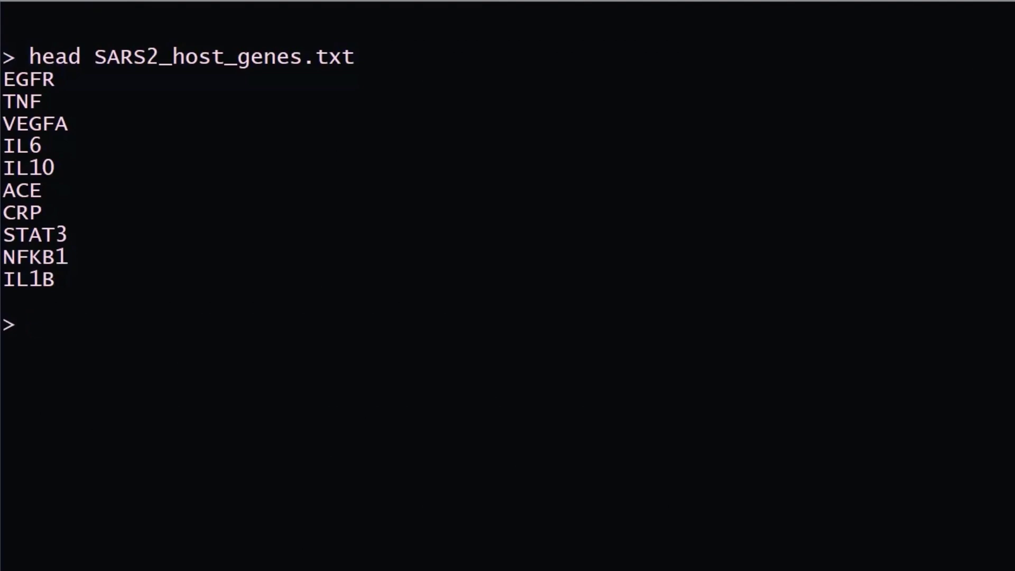
# Step: Download the gene package for the SARS2_host_genes.txt symbols and unzip it into genes
pyautogui.write('data')
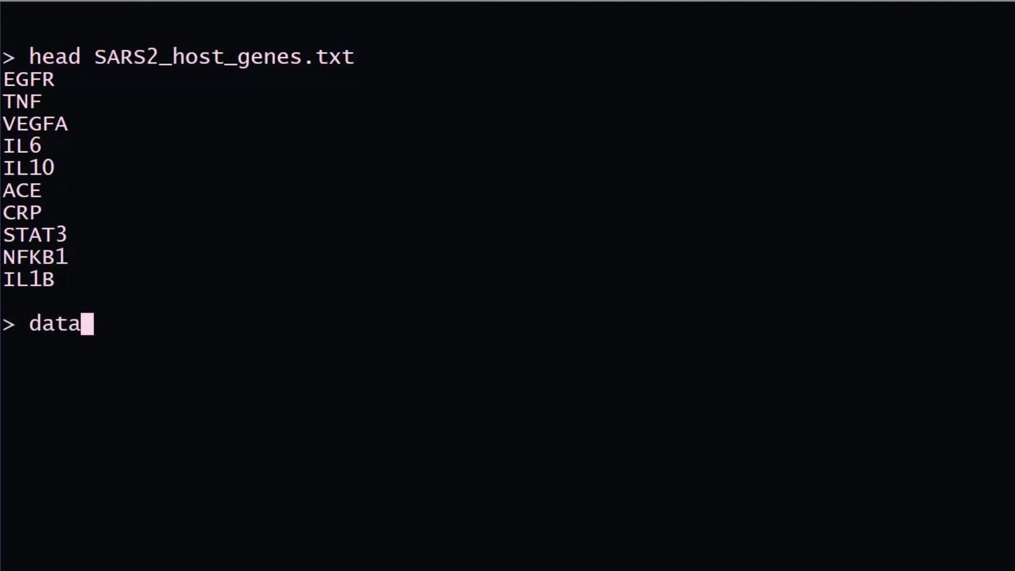
pyautogui.write('sets download gene symbol')
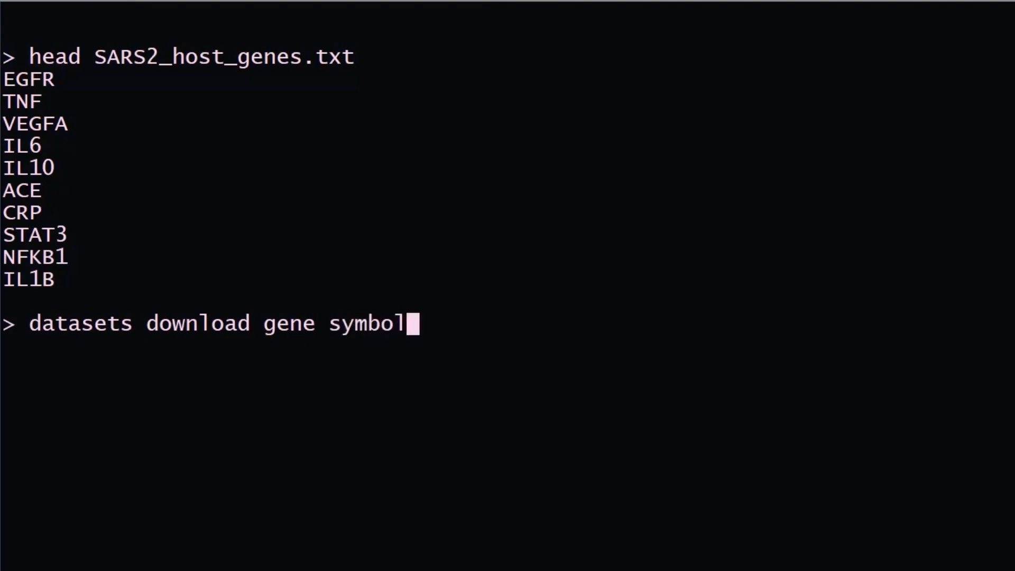
pyautogui.write(' -i SARS2_host_genes.txt')
pyautogui.press('Return')
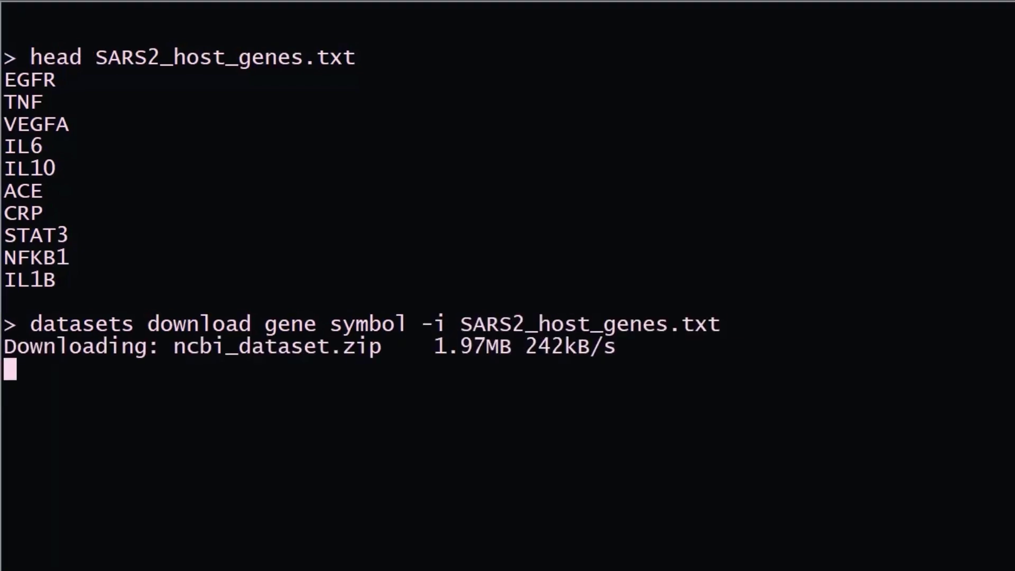
pyautogui.write('unzip ncbi_dataset.zip -')
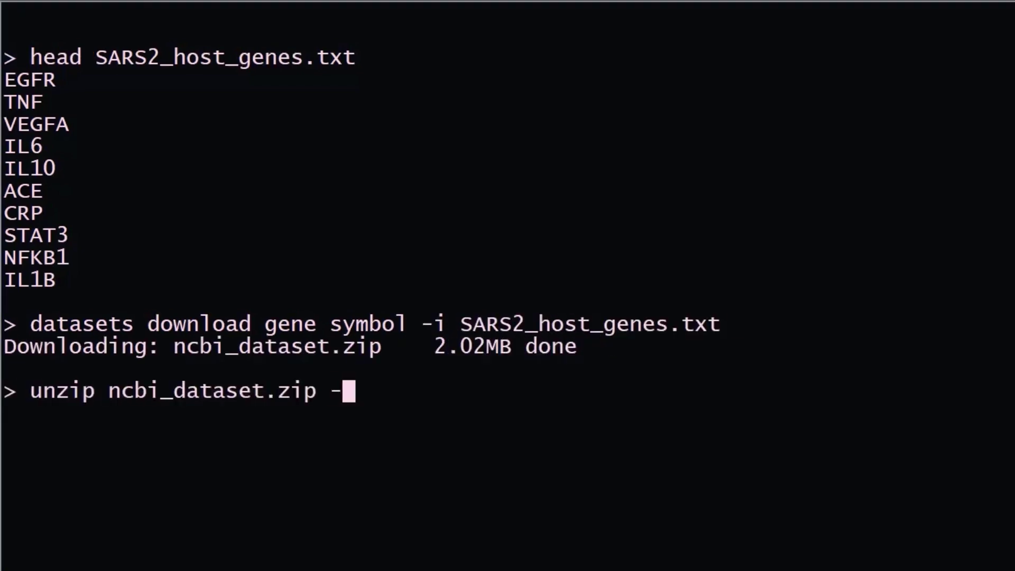
pyautogui.write('d genes')
pyautogui.press('Return')
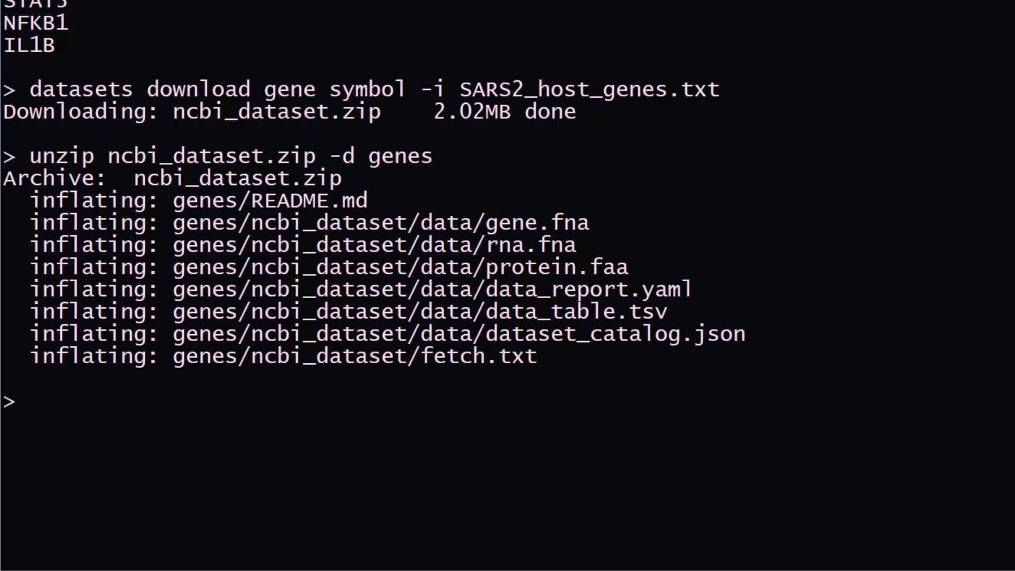
# Step: Print data_table.tsv's column names one per line, then page through its columns 1, 2 and 4
pyautogui.write('head -1')
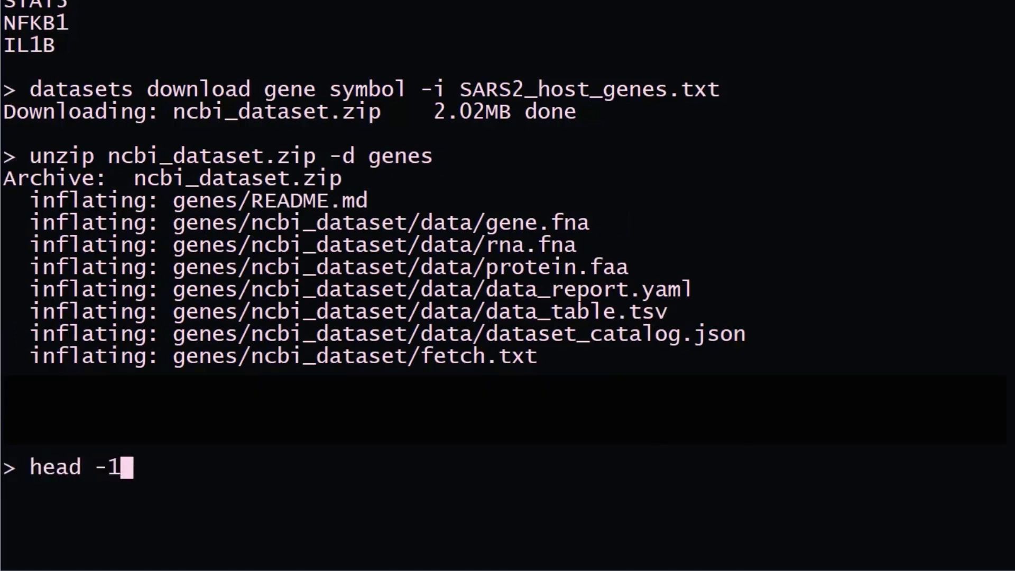
pyautogui.write(' genes/ncbi_dataset/data/d')
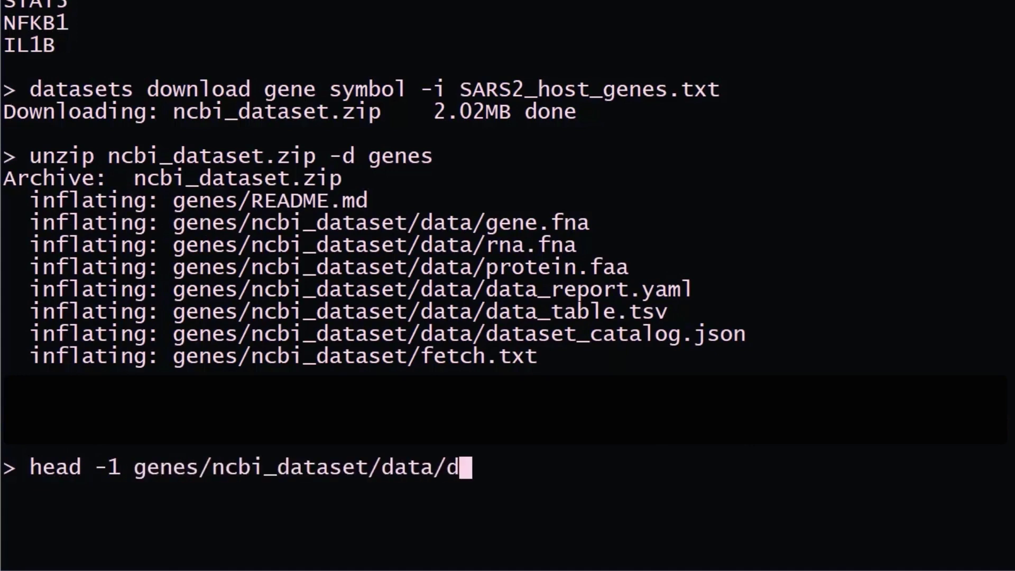
pyautogui.write("ata_table.tsv | tr '\\t' '\\")
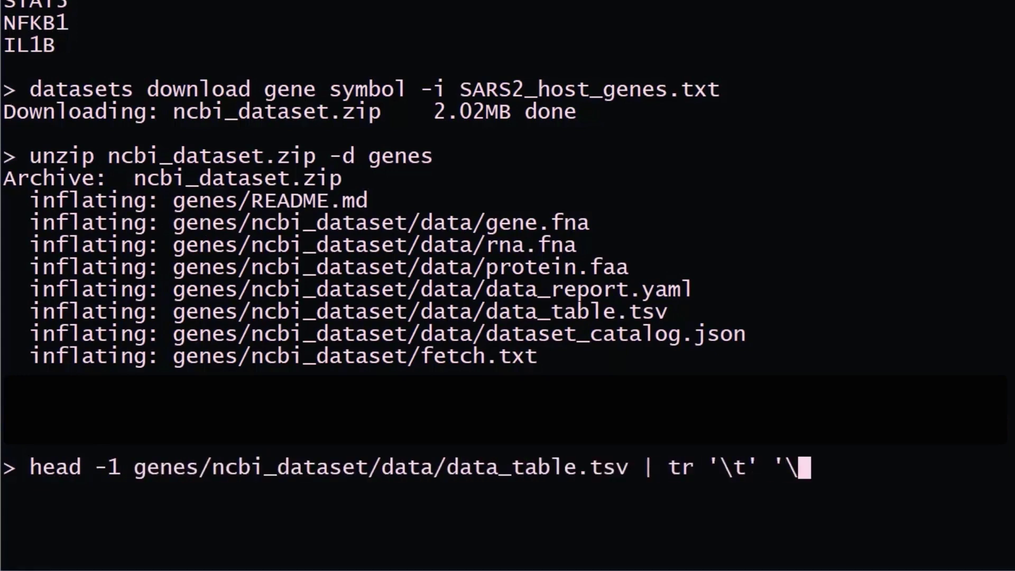
pyautogui.write("n'")
pyautogui.press('Return')
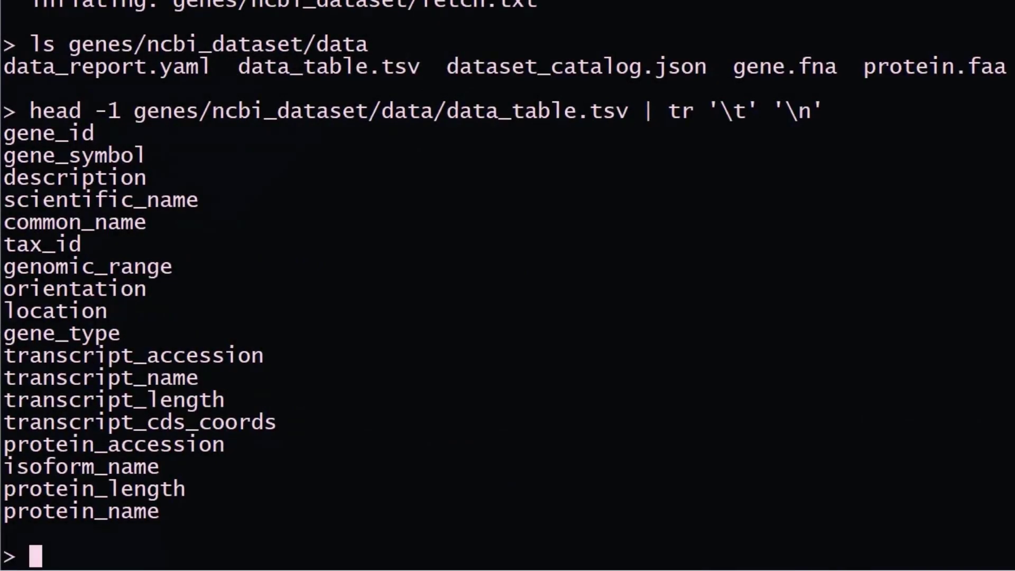
pyautogui.write('cat genes/ncbi_dataset/data/')
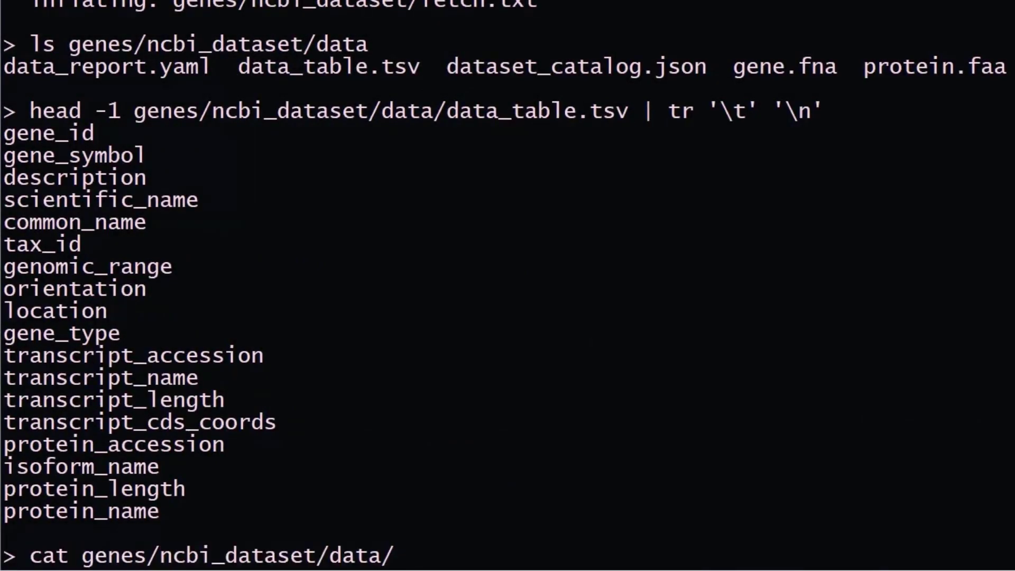
pyautogui.write('data_t')
pyautogui.press('Tab')
pyautogui.write('| cut -f ')
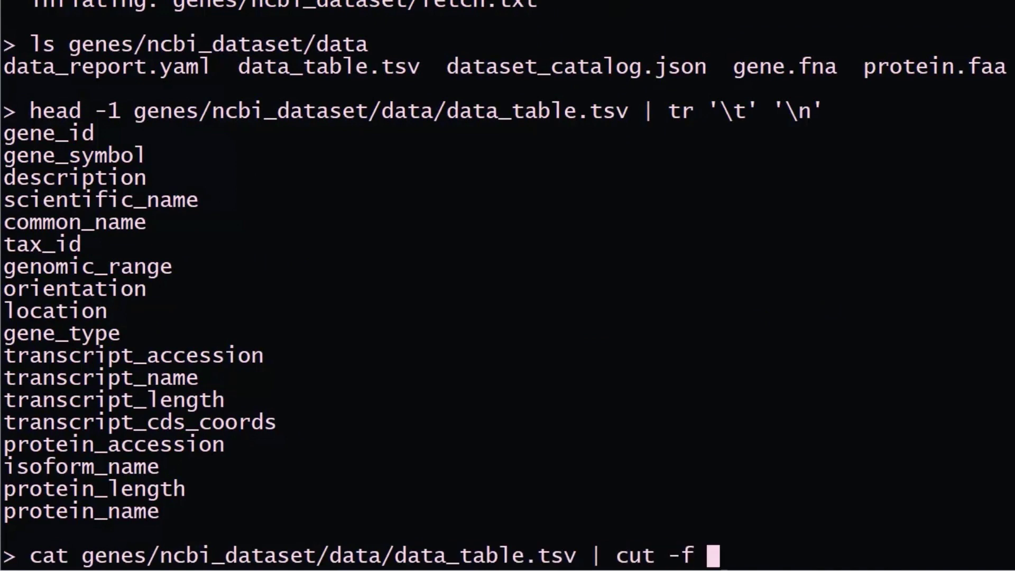
pyautogui.write('1,2,4 | more')
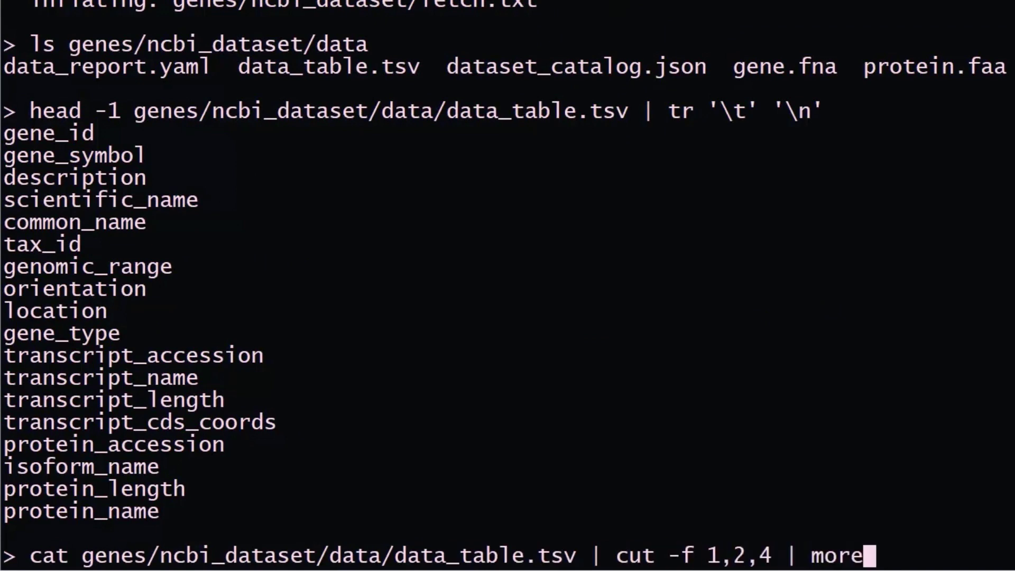
pyautogui.press('Return')
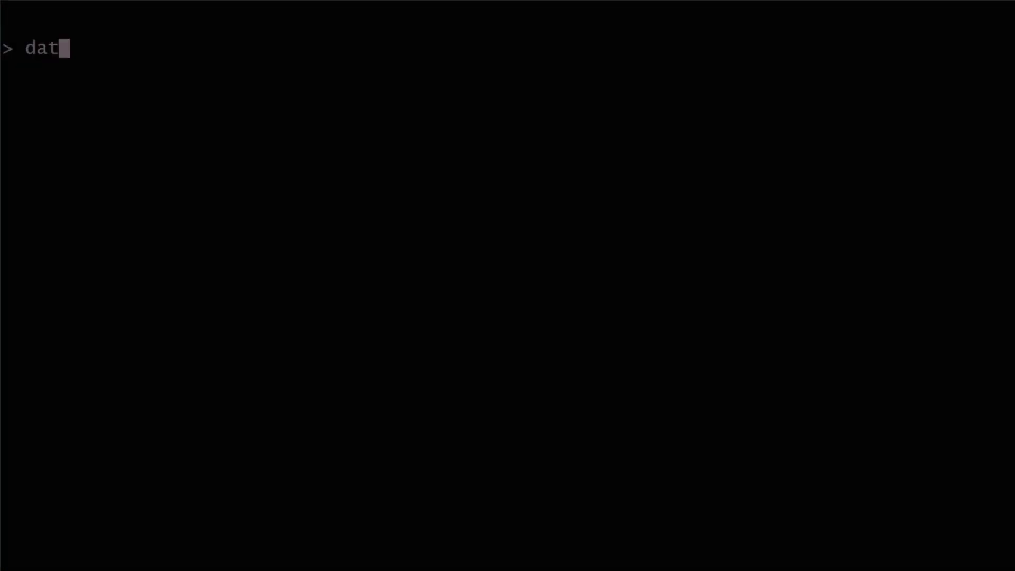
pyautogui.write('asets download gene symbol -i ')
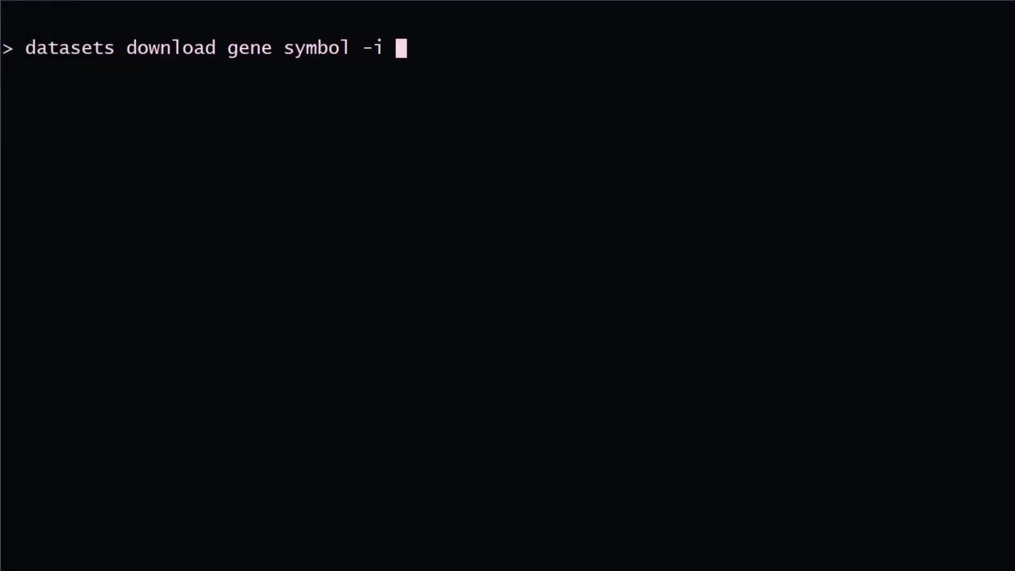
pyautogui.write('SARS2_host_genes.txt --exclude-rna --exclude-protein')
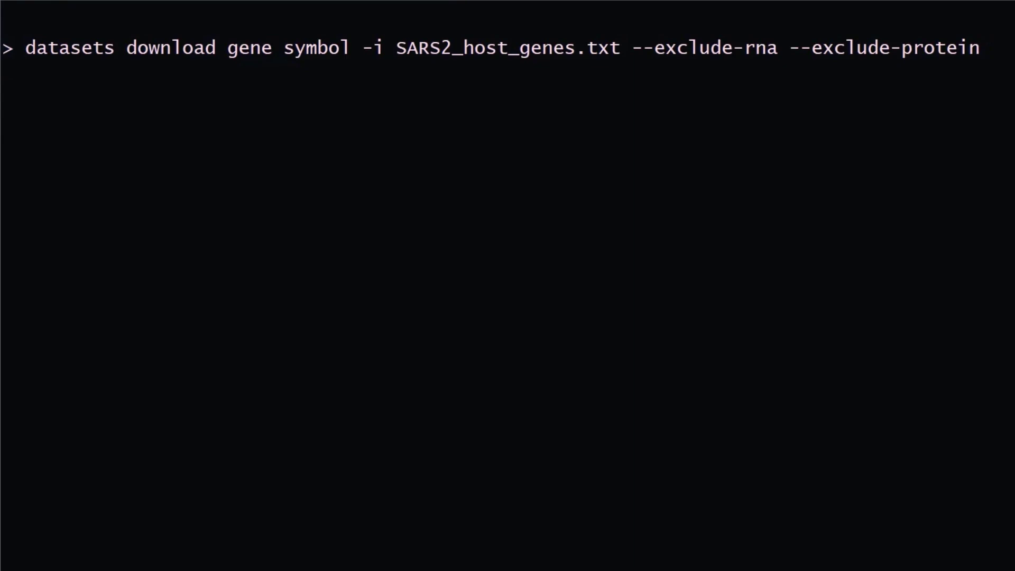
# Step: Download the gene list with --exclude-rna --exclude-protein, unzip into genes and list the data folder
pyautogui.press('Return')
pyautogui.write('unzip ')
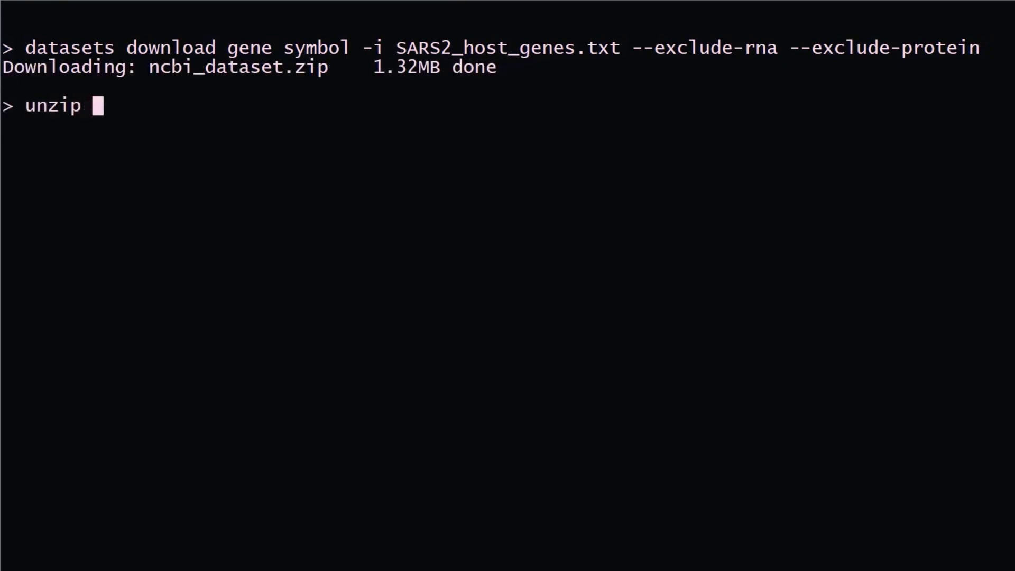
pyautogui.write('ncbi_dataset.zip -d genes')
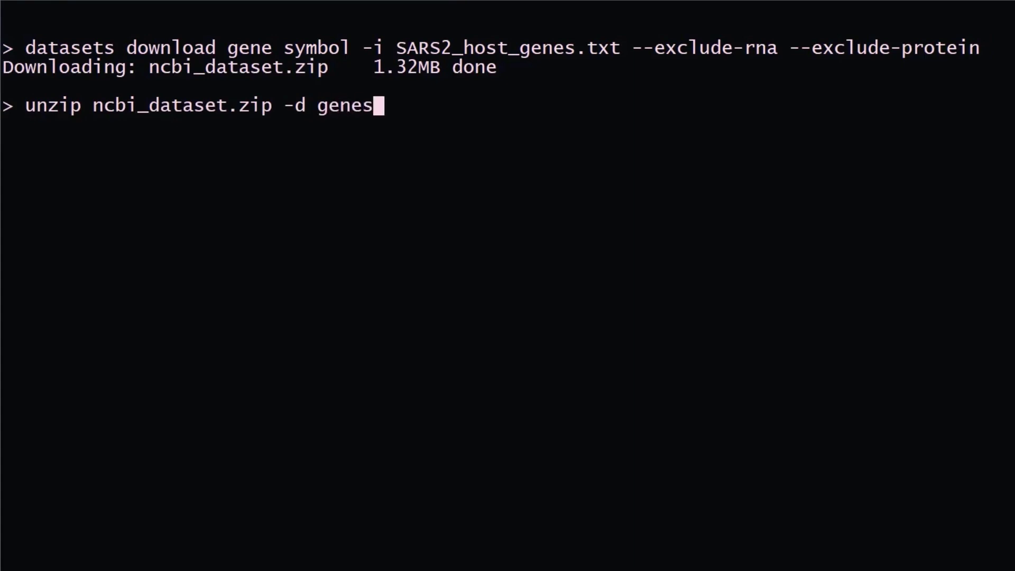
pyautogui.press('Return')
pyautogui.write('ls ge')
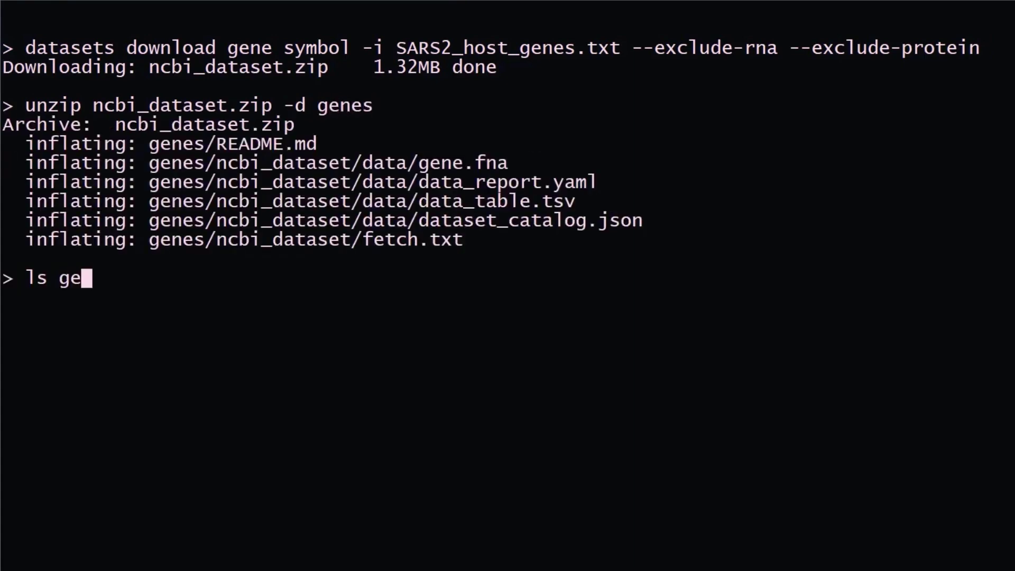
pyautogui.press('Tab')
pyautogui.press('Tab')
pyautogui.write('d')
pyautogui.press('Tab')
pyautogui.press('Return')
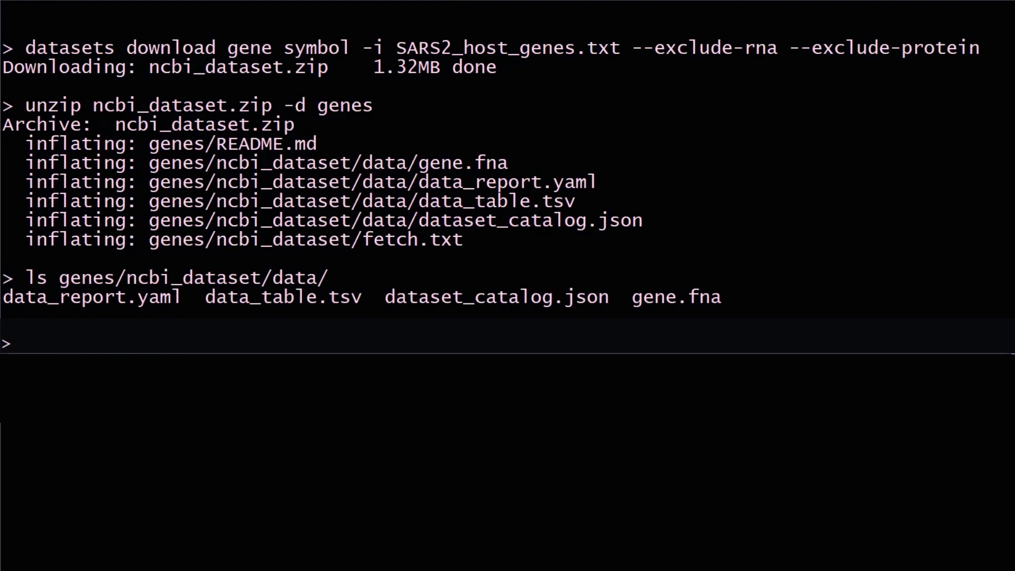
# Step: Show only gene.fna's FASTA header lines using grep ">" piped to more
pyautogui.press('Up')
pyautogui.press('BackSpace')
pyautogui.press('BackSpace')
pyautogui.press('BackSpace')
pyautogui.press('BackSpace')
pyautogui.write('grep ')
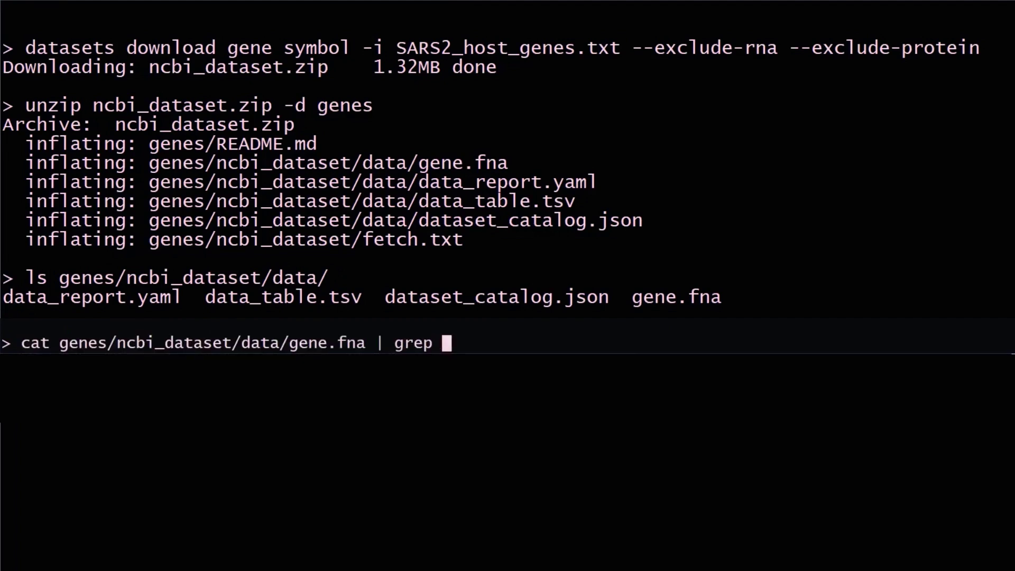
pyautogui.write('">" | more')
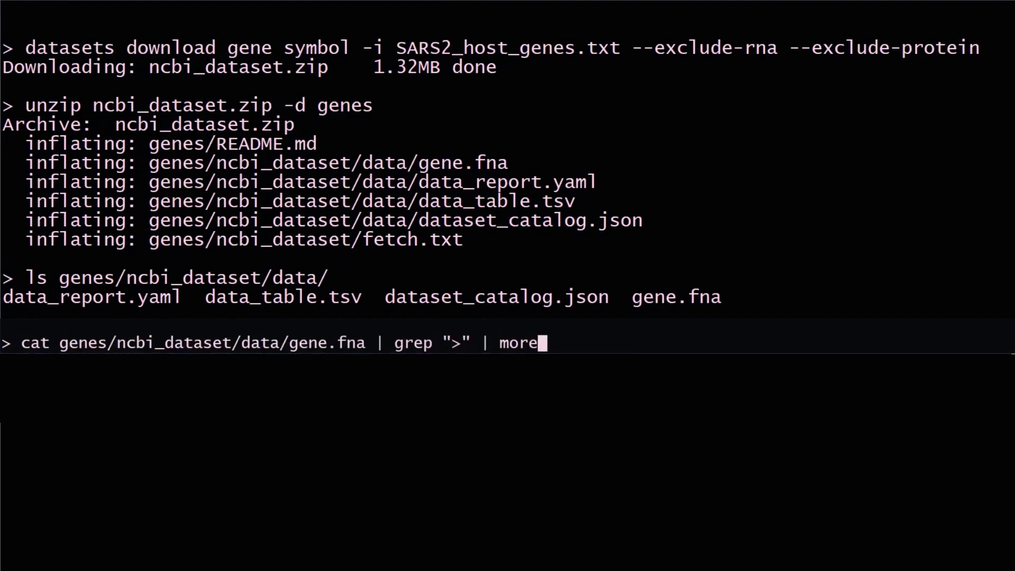
pyautogui.press('Return')
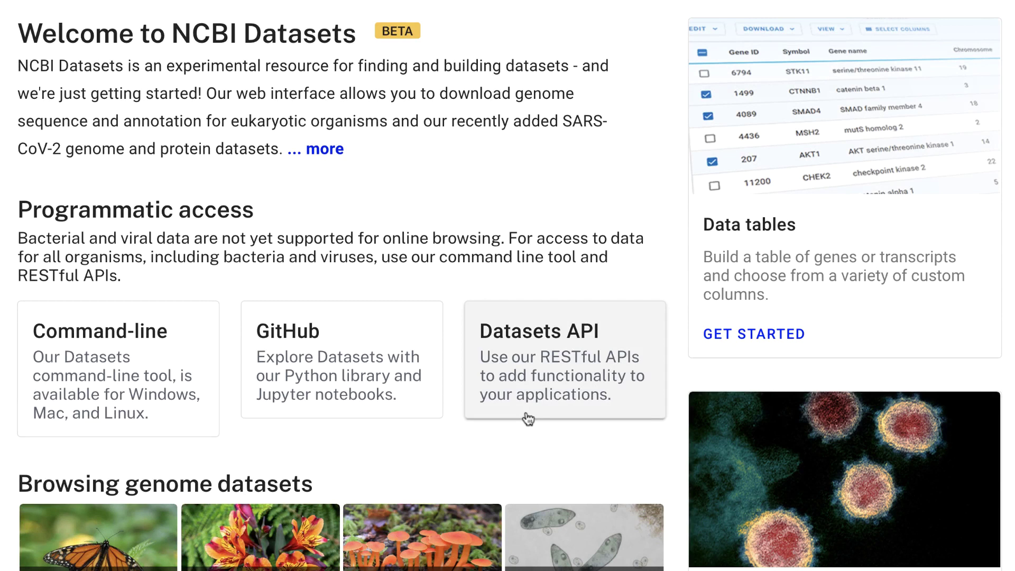
# Step: Open the ncbi/datasets GitHub repository and scroll down toward its README
pyautogui.click(432, 412)
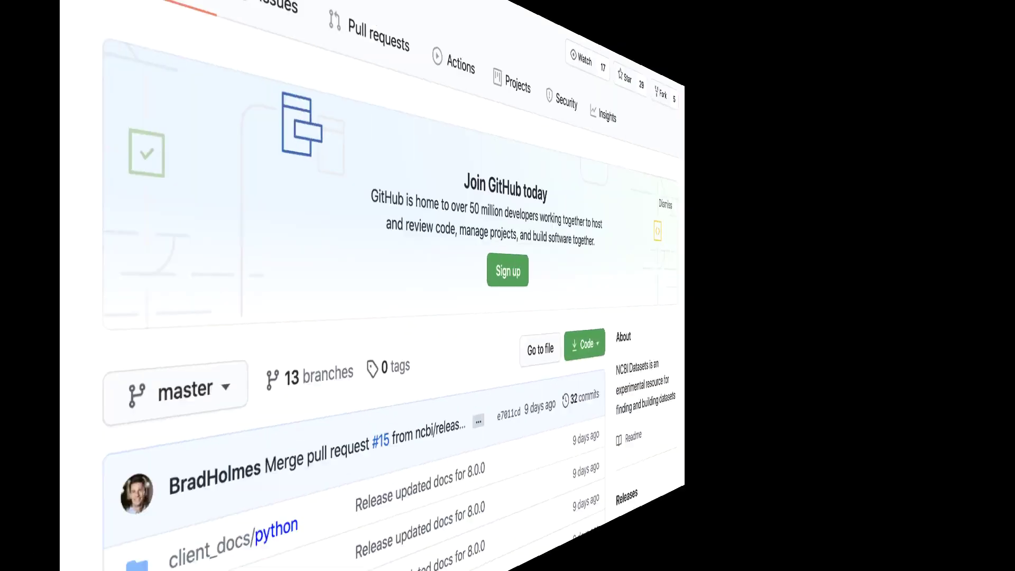
pyautogui.scroll(-5, 1011, 155)
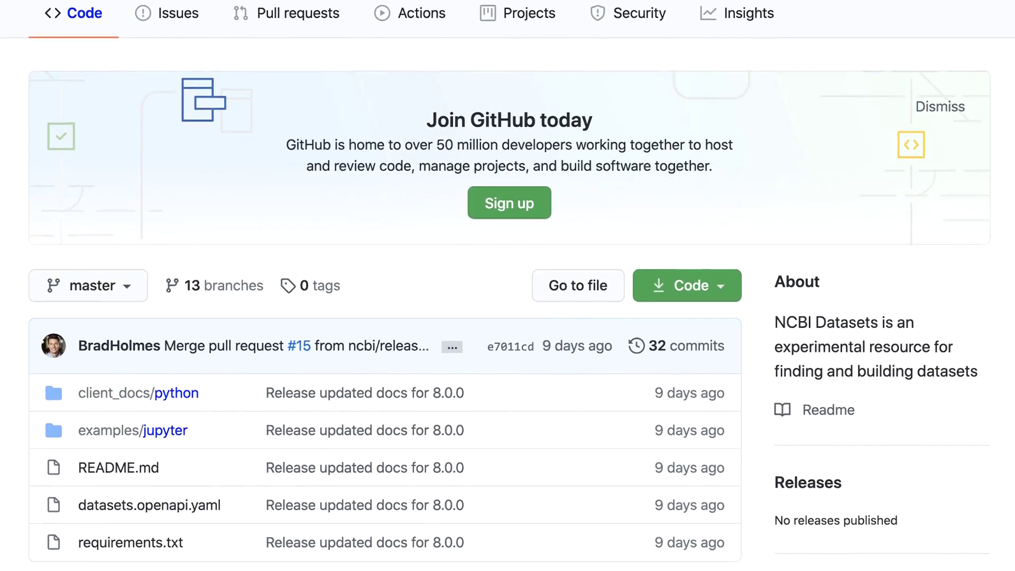